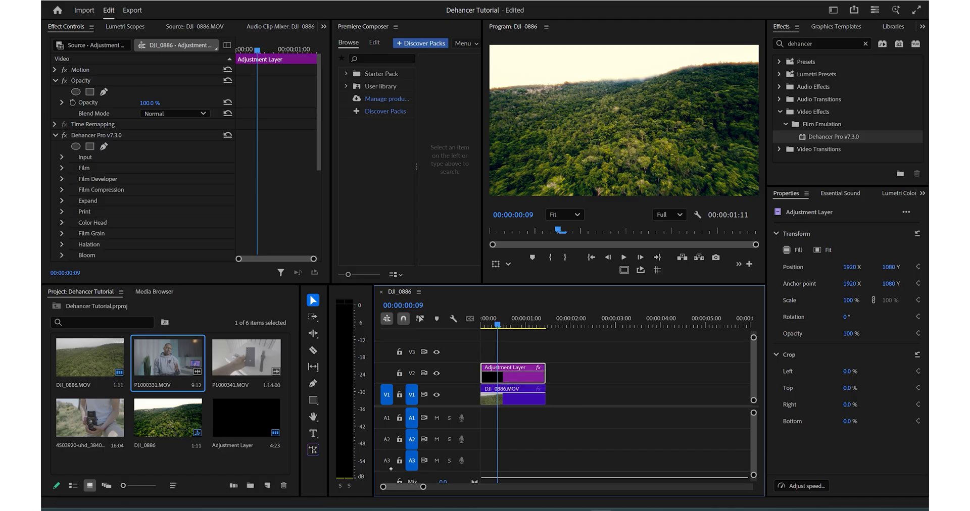
Step: Compare the footage with and without the Dehancer look by toggling the adjustment layer track's visibility off and on
mouse_move(318, 112)
mouse_down()
mouse_move(318, 191)
mouse_move(318, 114)
mouse_up()
scroll(142, 157, up, 1)
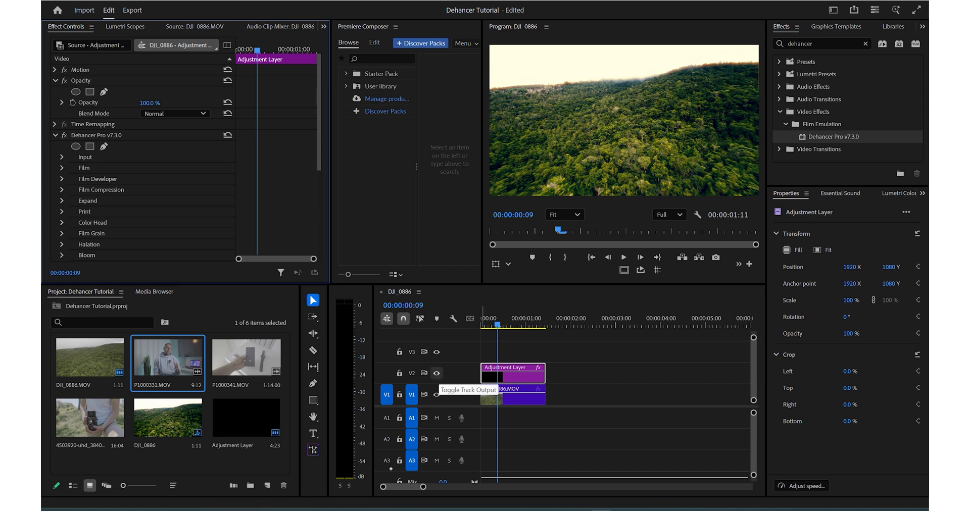
click(436, 373)
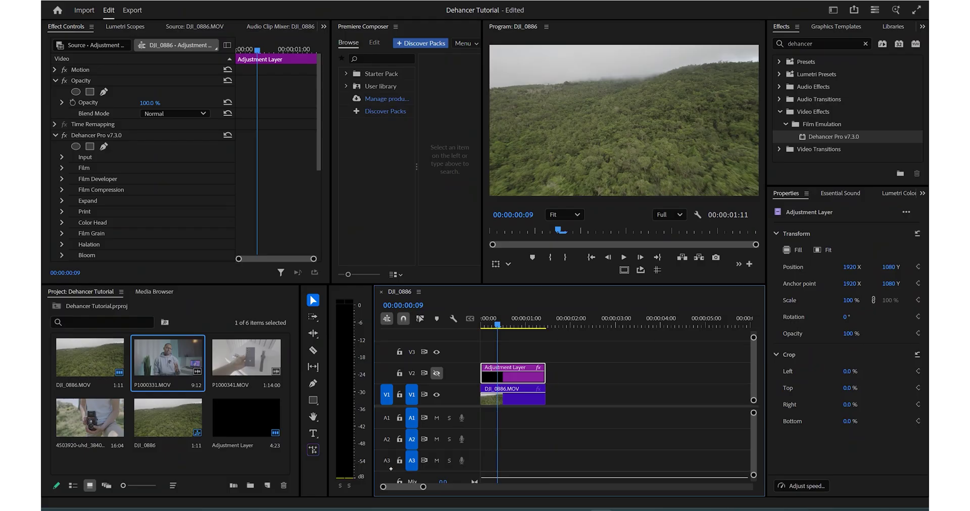
click(436, 373)
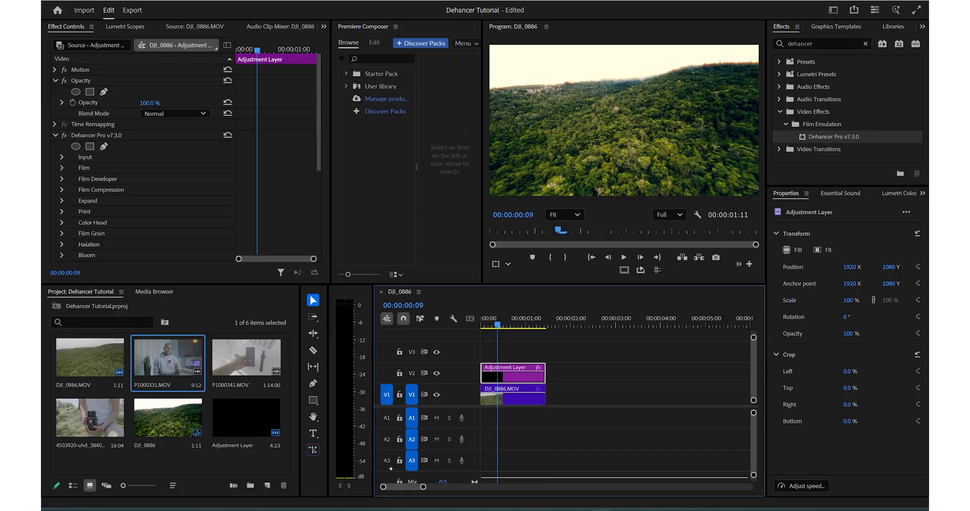
Step: Set the source in the Dehancer Pro input settings to Choose Camera
scroll(142, 157, down, 3)
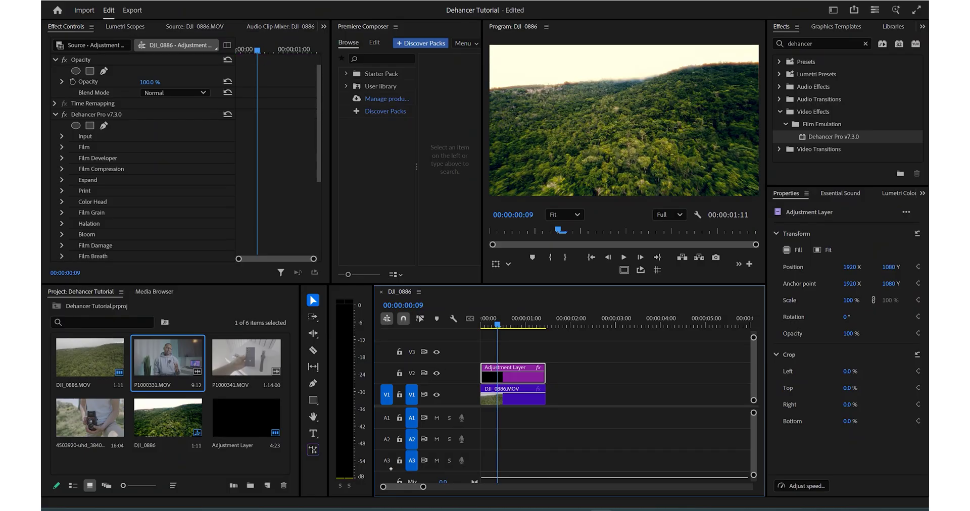
click(62, 115)
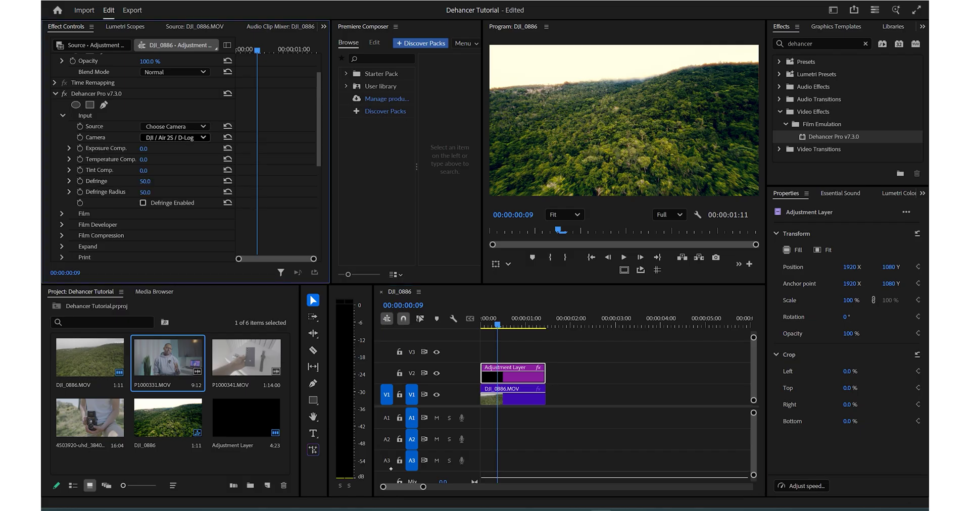
click(174, 126)
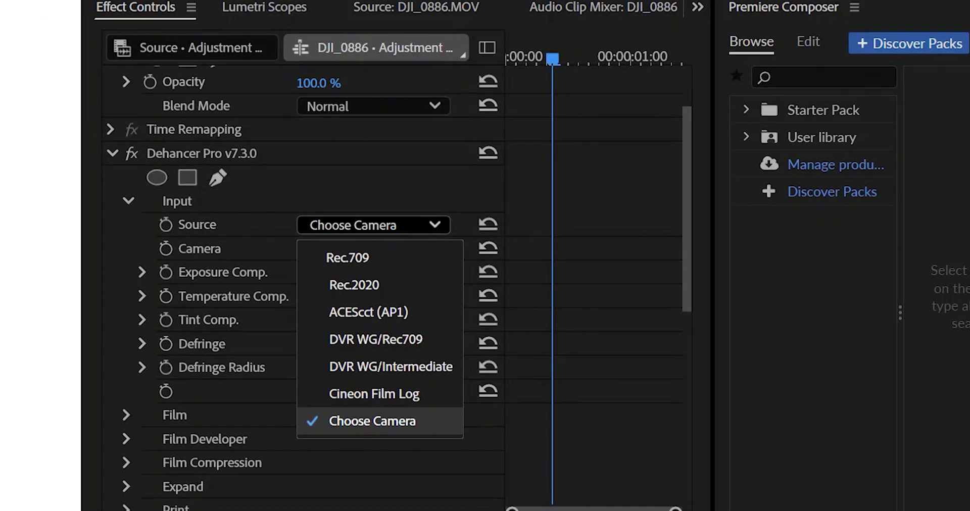
click(372, 420)
click(372, 225)
click(373, 421)
Step: Look through the available input camera profiles, keeping DJI / Air 2S / D-Log, and collapse the Input settings
click(373, 249)
scroll(415, 435, down, 1)
scroll(510, 384, up, 15)
scroll(510, 384, down, 3)
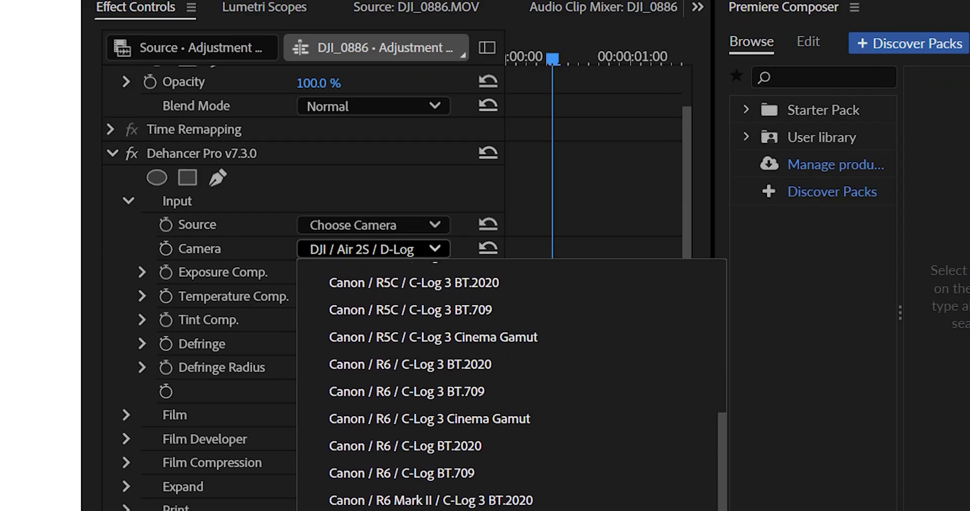
scroll(511, 384, down, 1)
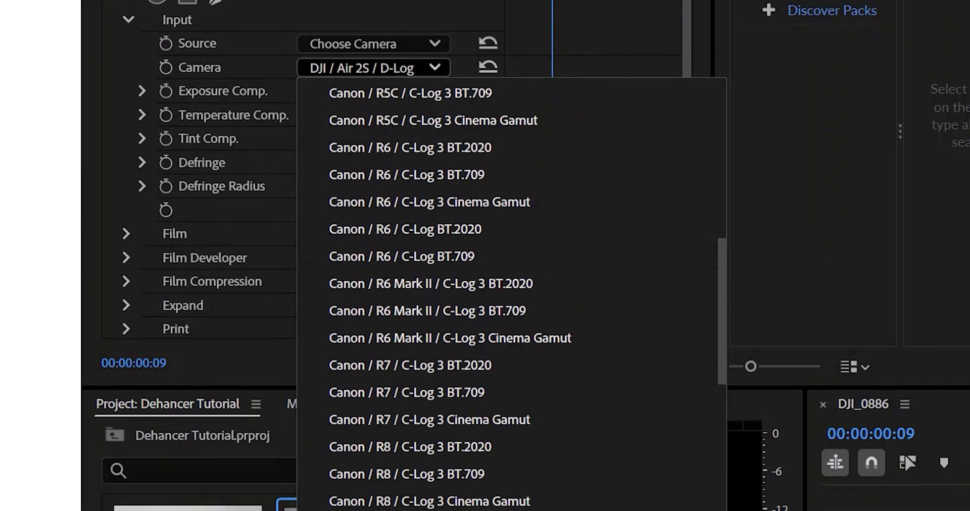
click(381, 499)
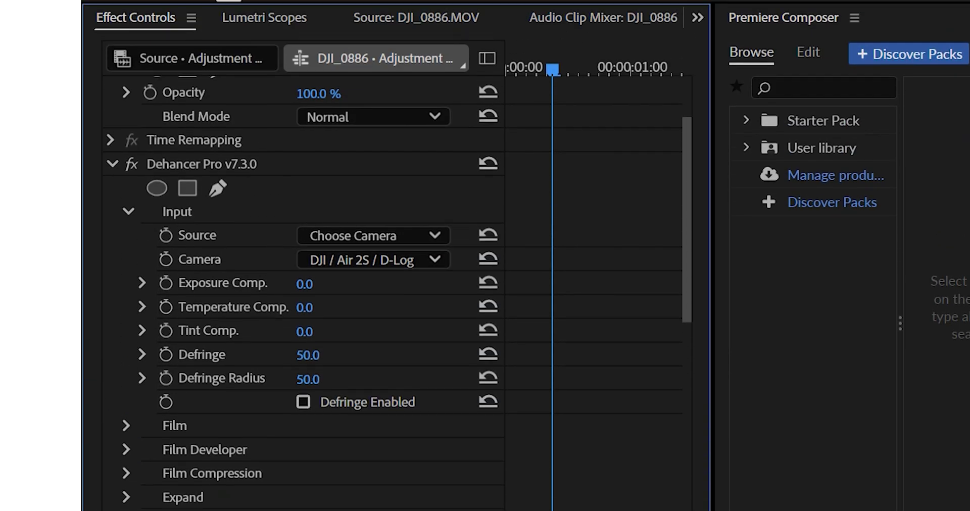
click(128, 211)
Step: Look through the film stock profiles in the Film settings, keeping Kodak Portra 400
scroll(303, 293, down, 3)
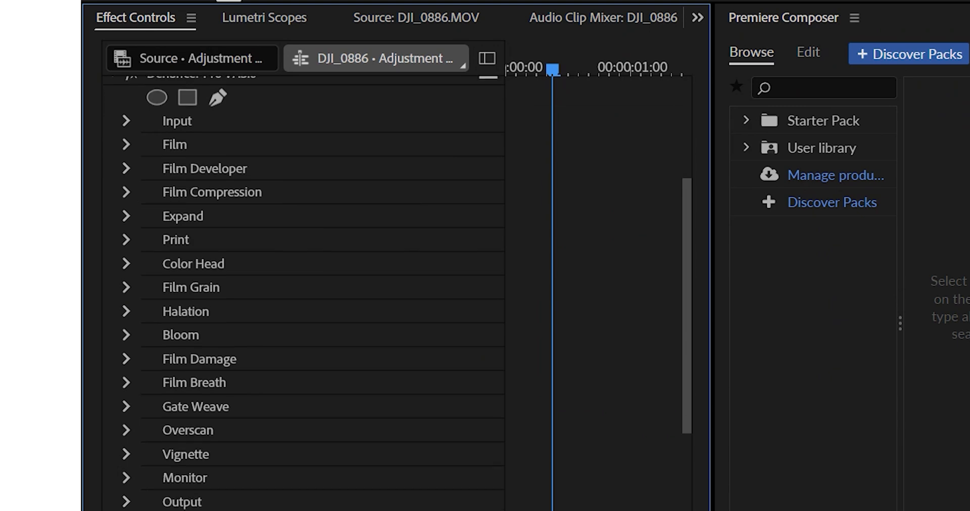
scroll(303, 292, up, 1)
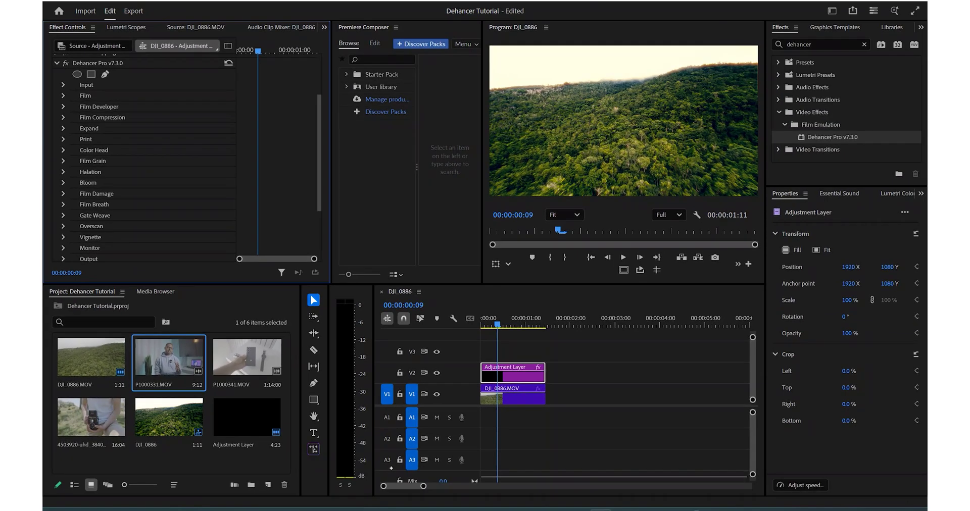
click(63, 96)
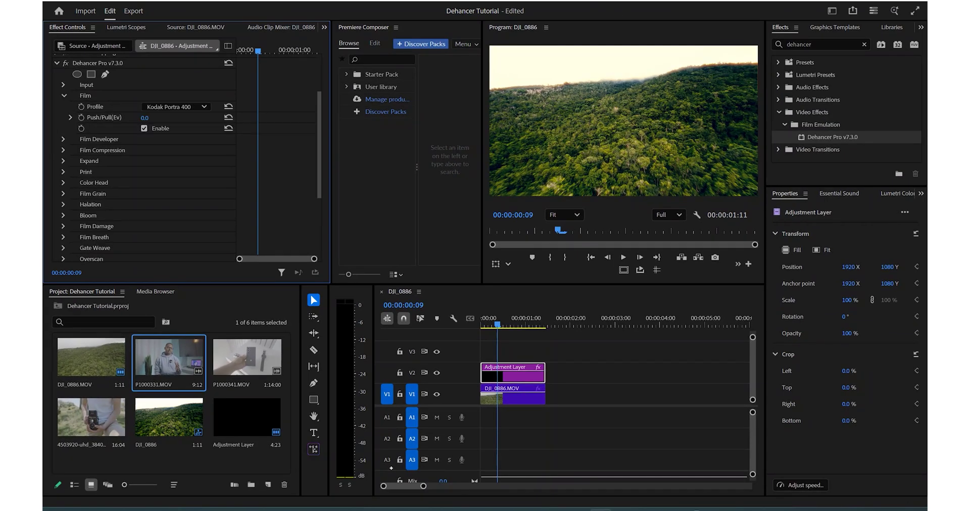
click(177, 106)
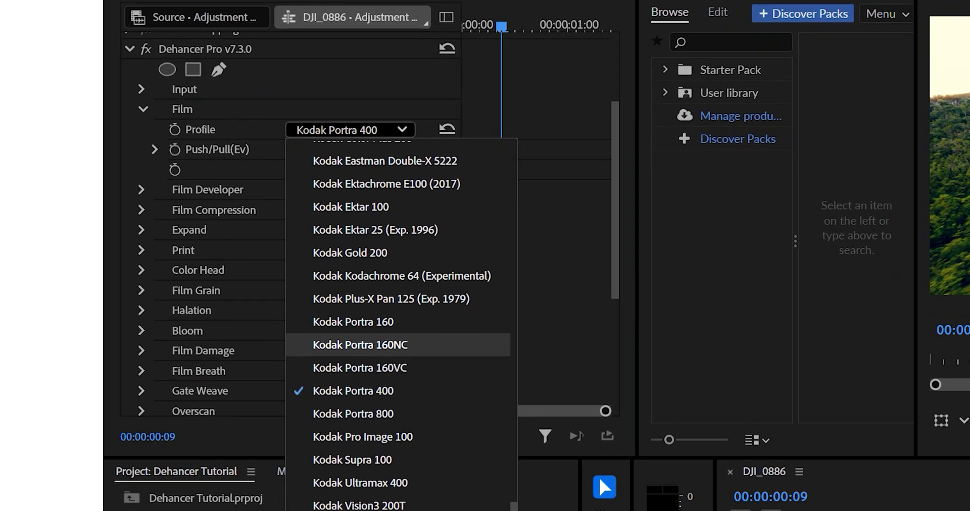
click(350, 130)
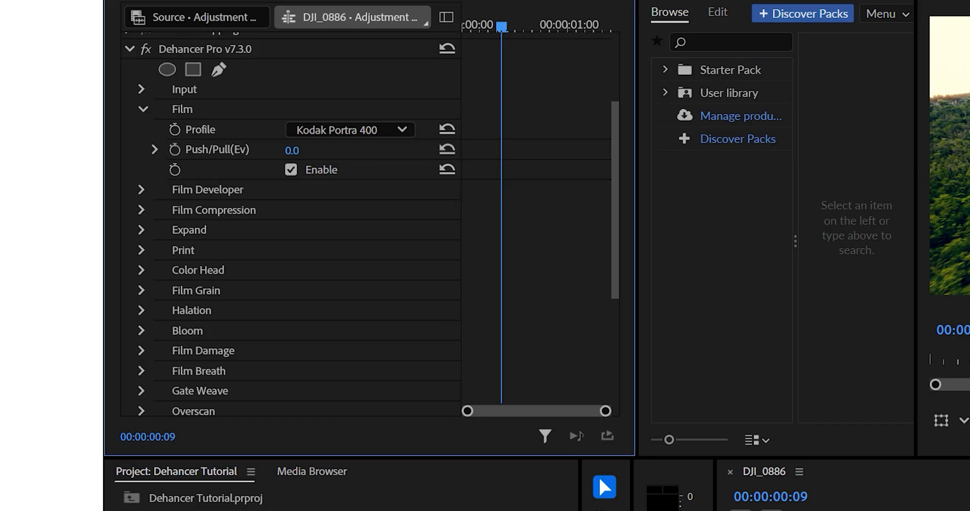
Step: Try Film Push/Pull (Ev) values of 1.1 and -0.2, return it to the middle of its range, and collapse the Film settings
click(154, 150)
drag(296, 186, 371, 186)
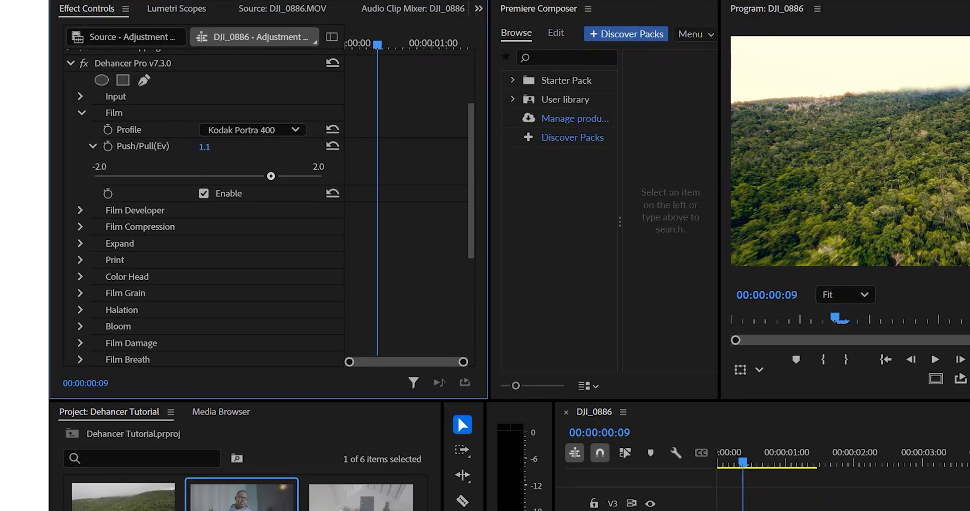
mouse_move(270, 176)
mouse_down()
mouse_move(167, 176)
mouse_move(257, 175)
mouse_up()
drag(165, 166, 118, 166)
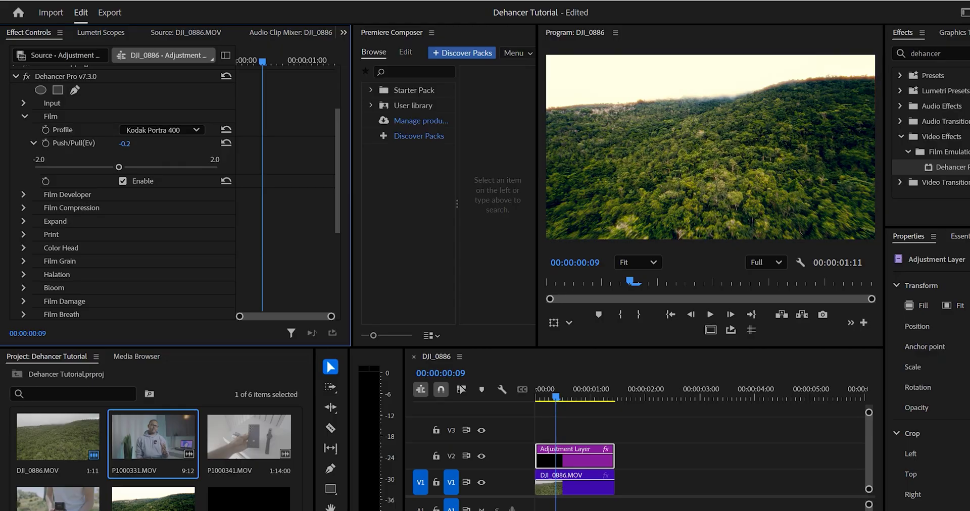
drag(118, 167, 127, 166)
click(33, 143)
click(25, 116)
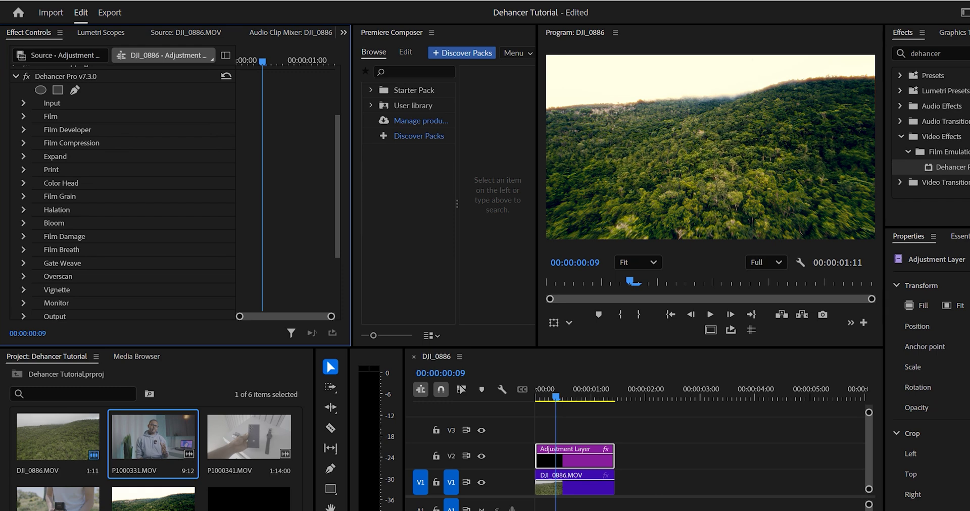
Step: Review the Print profiles, keeping Kodak 2383 Print Film, and toggle the Print emulation off and on to compare the image
click(24, 169)
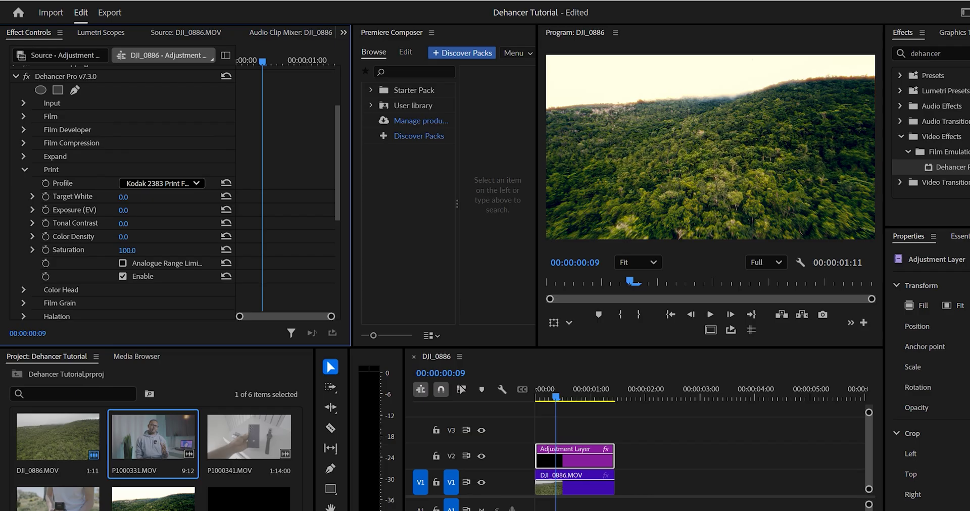
click(162, 184)
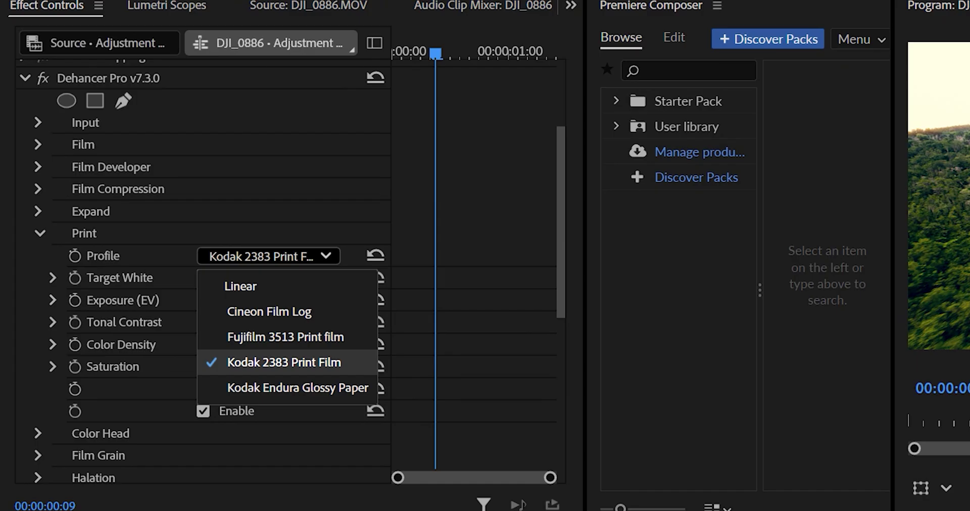
click(141, 389)
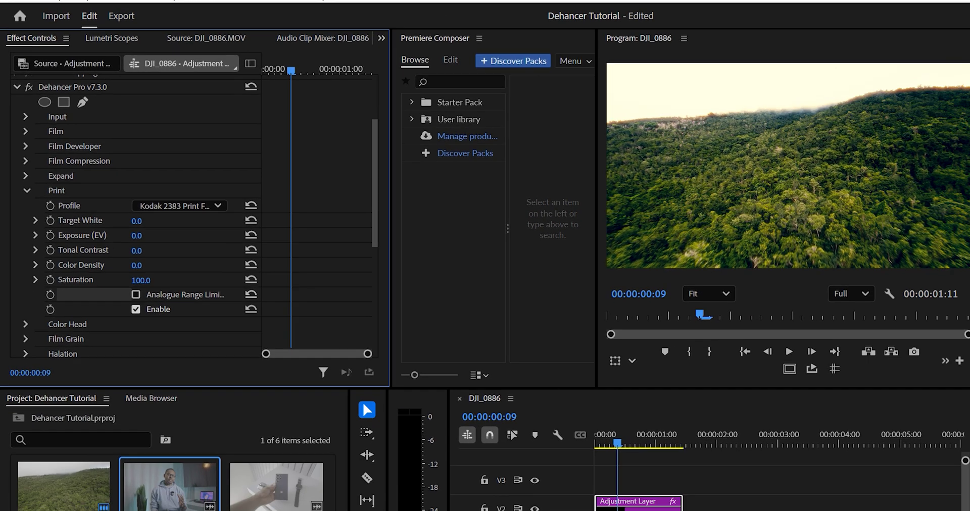
click(202, 410)
click(135, 309)
click(27, 190)
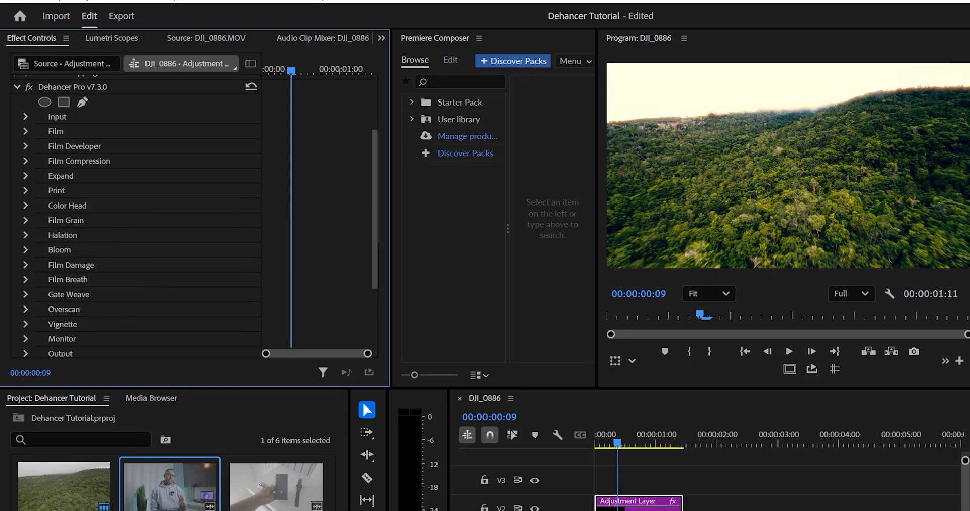
Step: Examine the Film Grain, Halation, Bloom, Film Damage and Vignette settings of the Dehancer effect one after another
scroll(137, 212, down, 3)
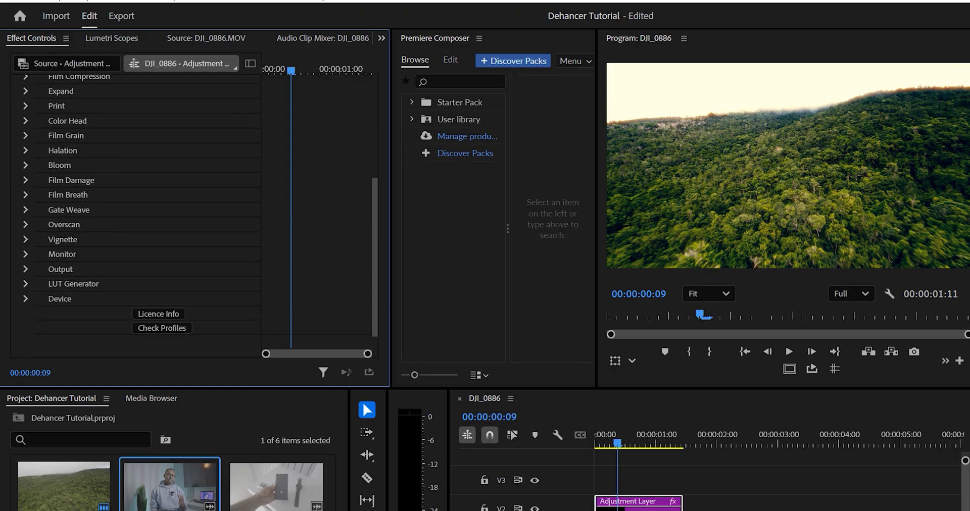
scroll(136, 212, down, 1)
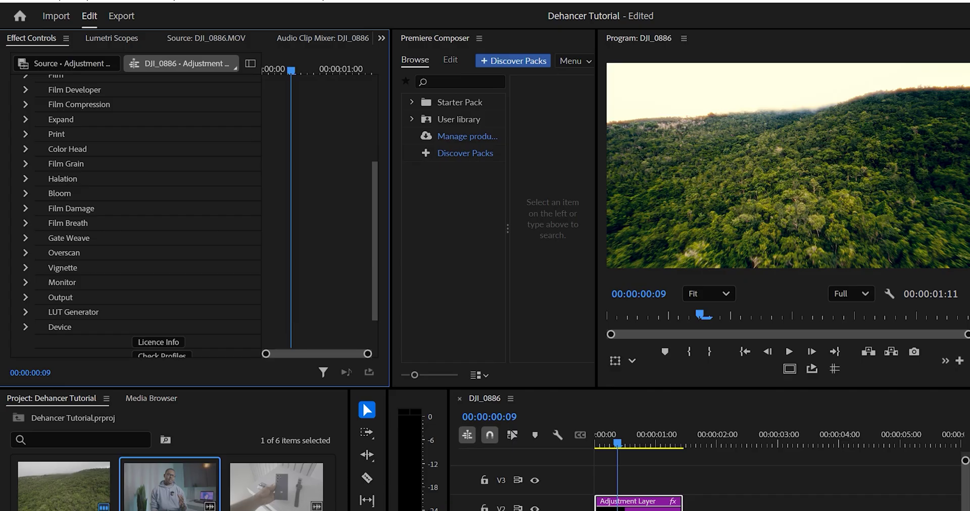
click(25, 163)
click(26, 164)
click(26, 179)
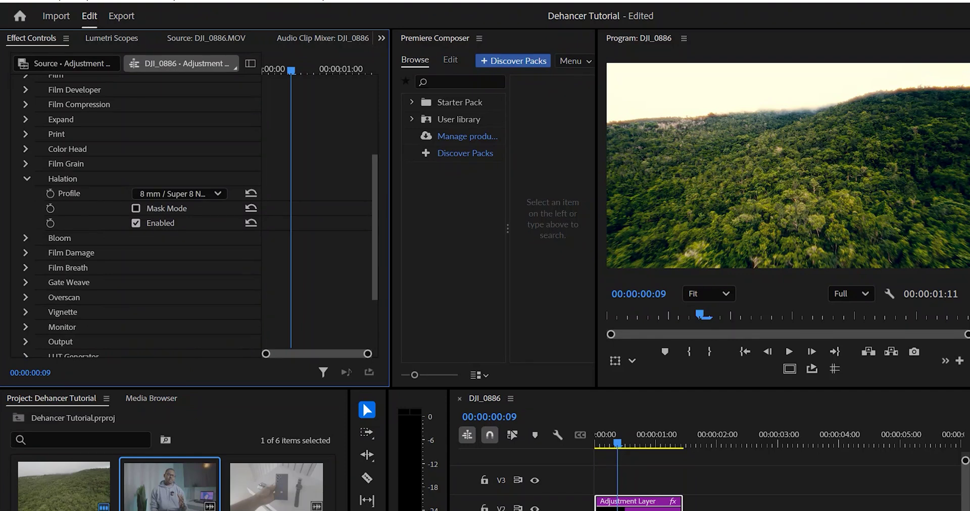
click(26, 179)
click(25, 193)
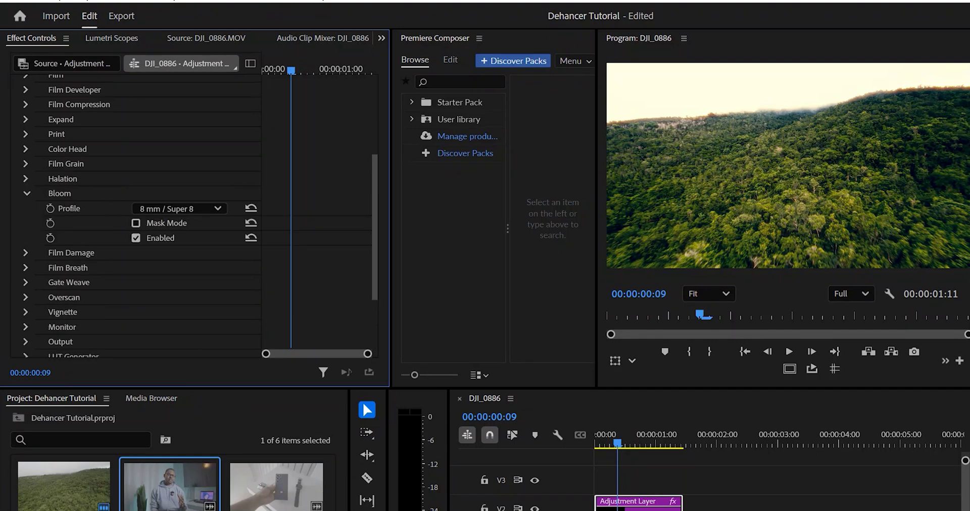
click(26, 193)
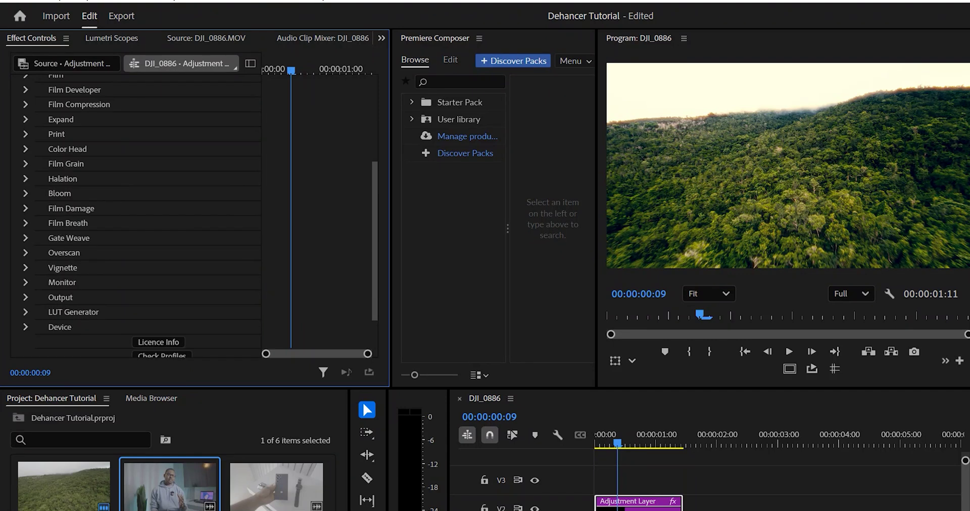
click(26, 208)
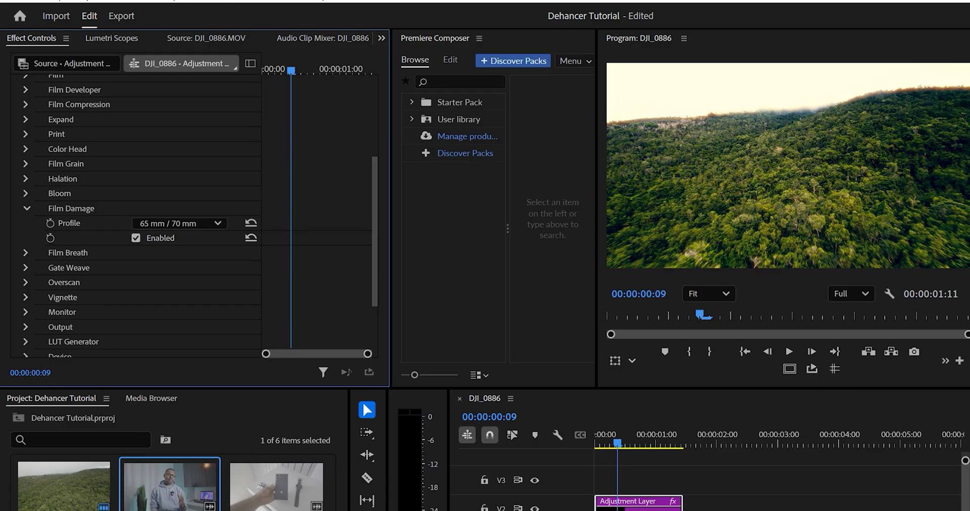
click(26, 208)
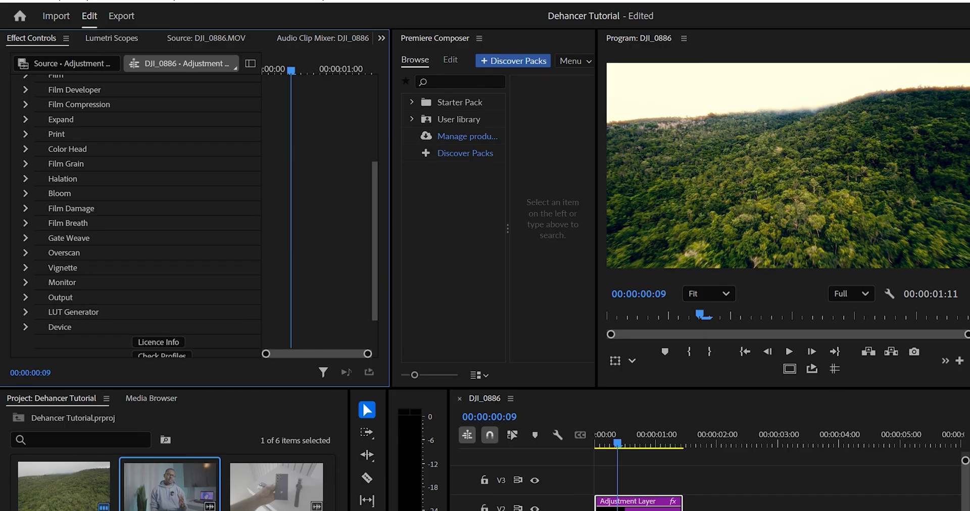
click(25, 267)
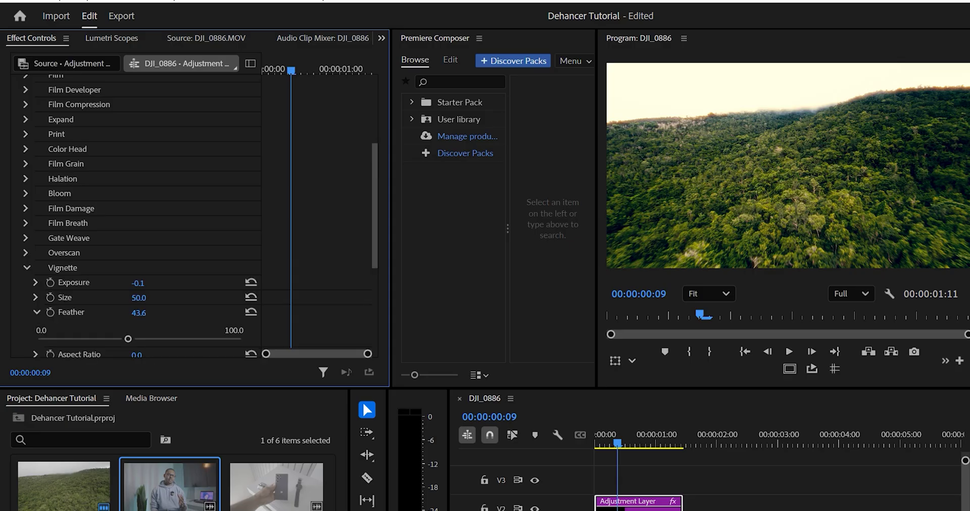
click(26, 268)
scroll(135, 216, down, 1)
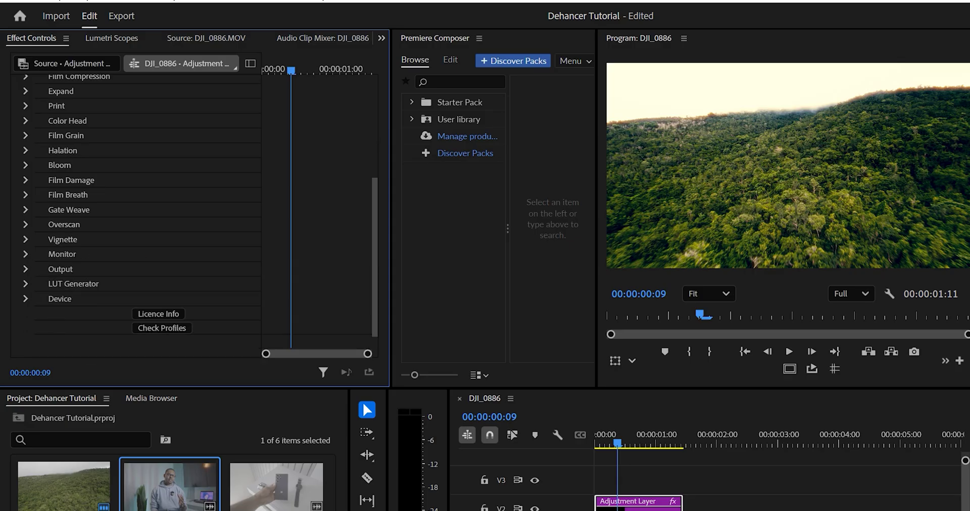
Step: Try a Total Impact of 49.1 in the Output settings, restore it to 100, and collapse the Output settings
click(25, 268)
scroll(135, 216, down, 2)
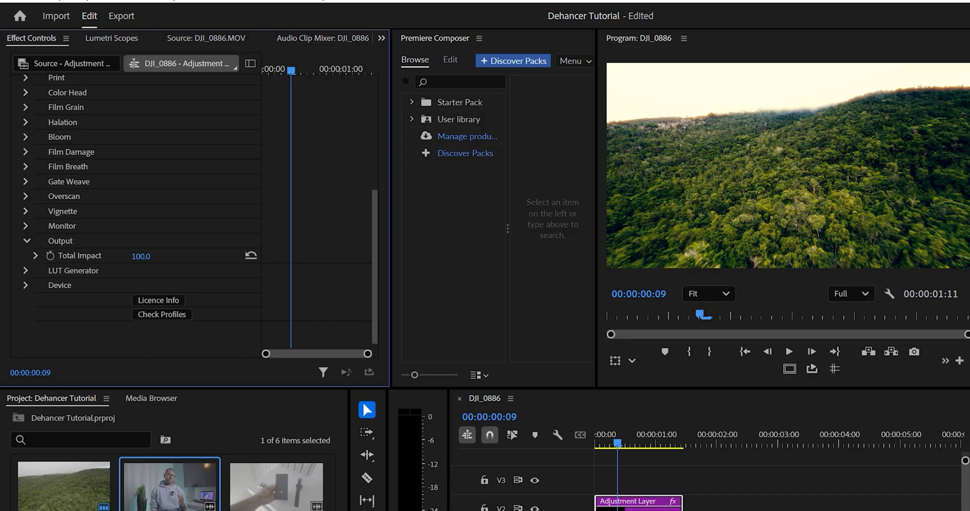
click(35, 255)
mouse_move(241, 283)
mouse_down()
mouse_move(37, 282)
mouse_move(242, 282)
mouse_up()
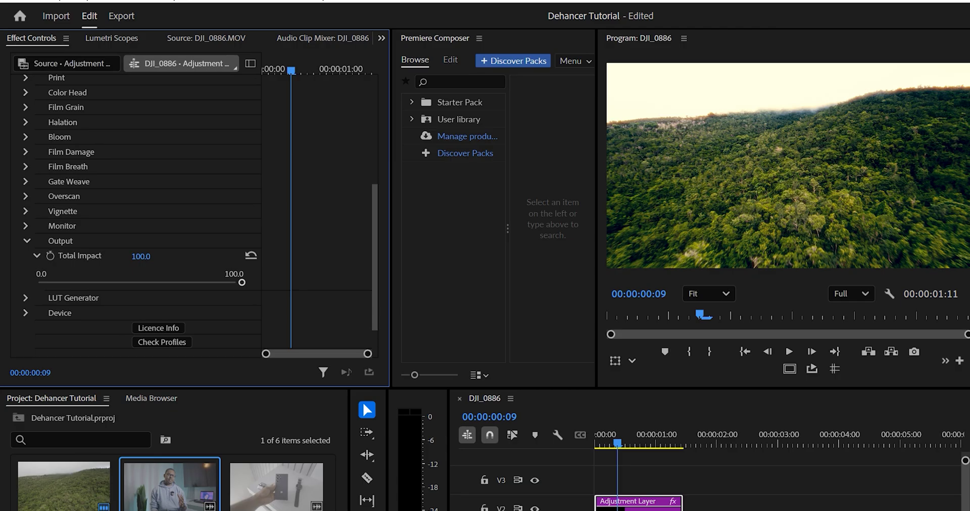
drag(241, 282, 137, 282)
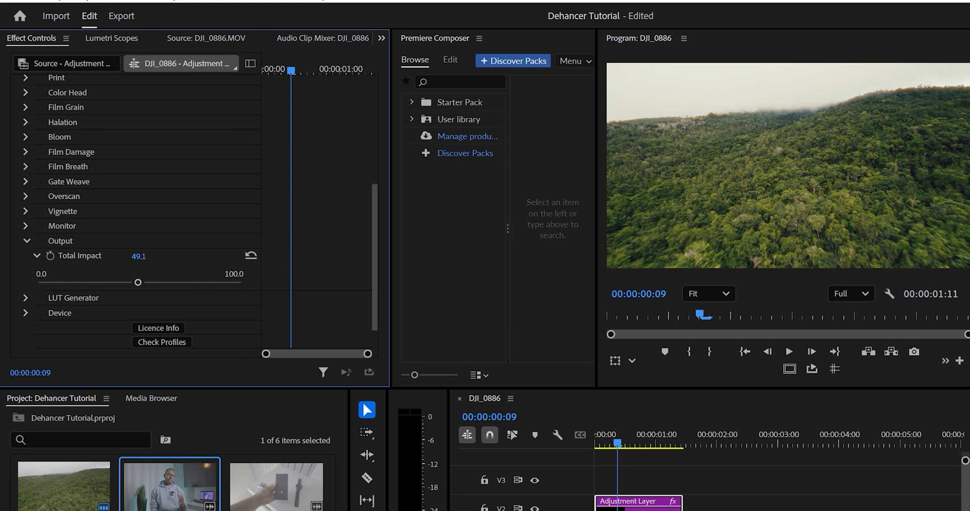
drag(138, 283, 242, 283)
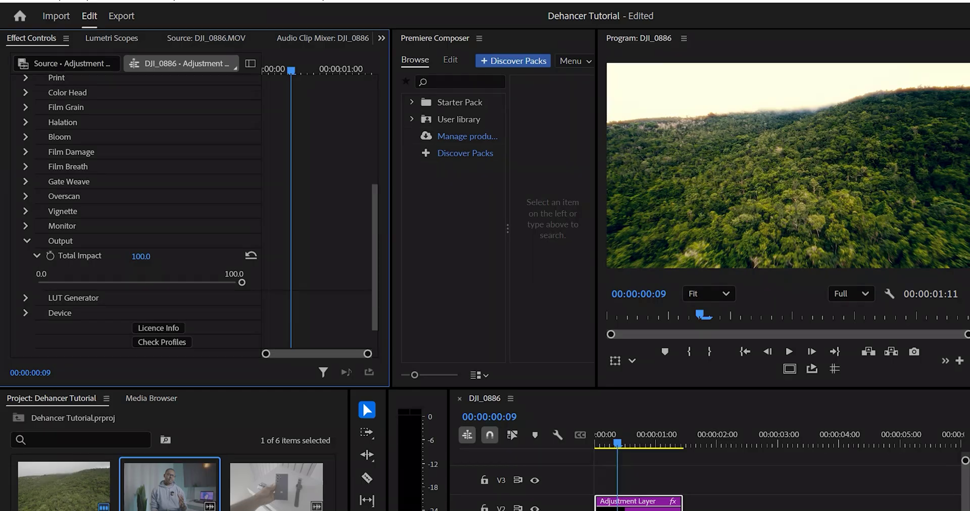
click(27, 241)
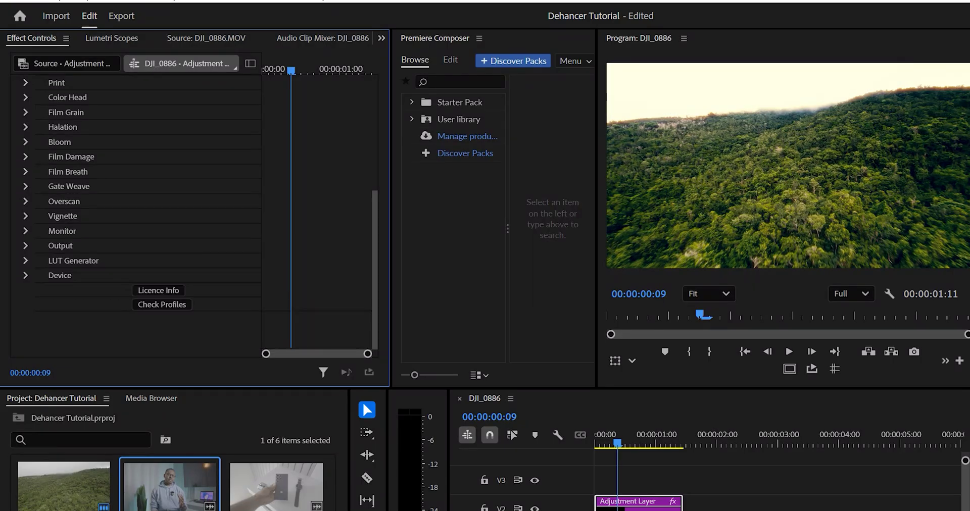
Step: Examine the LUT Generator settings and switch the Monitor's False Color IRE and Clipping Indication overlays on and off one after another
click(25, 260)
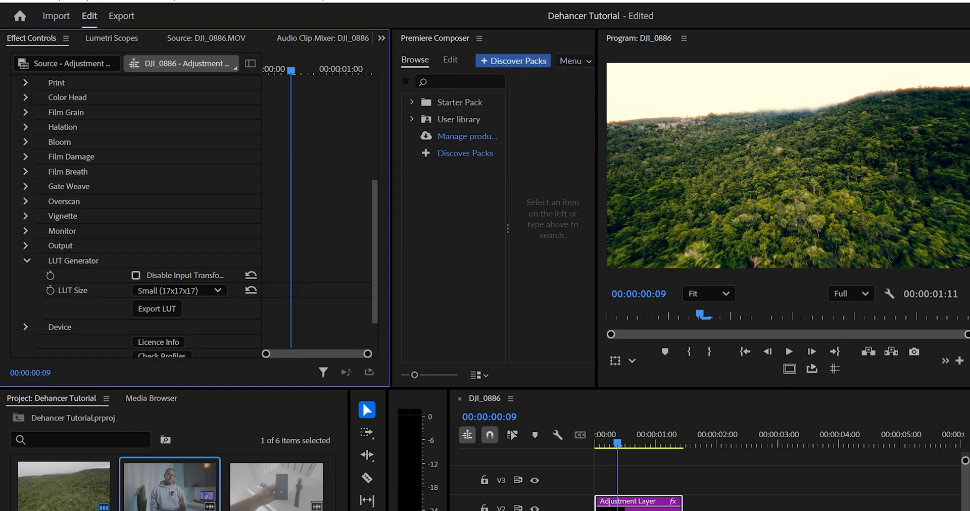
click(27, 261)
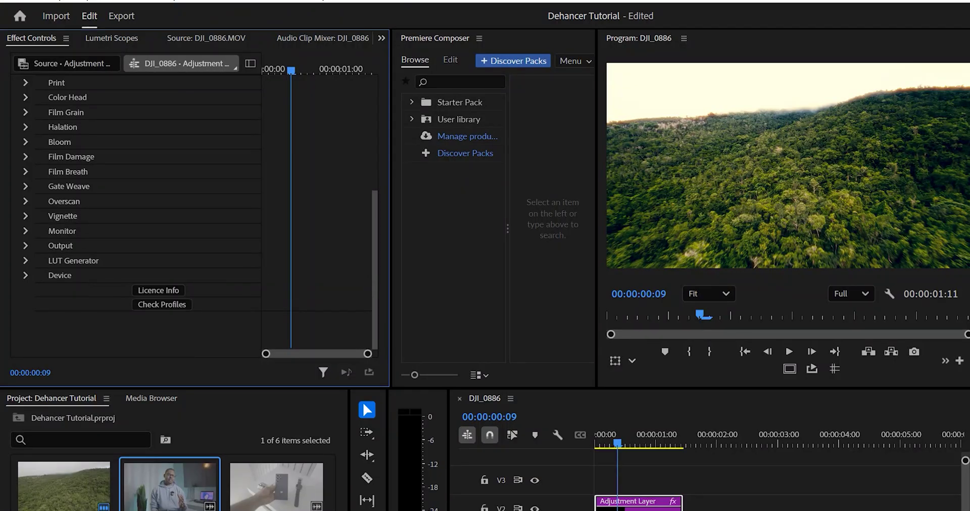
click(25, 230)
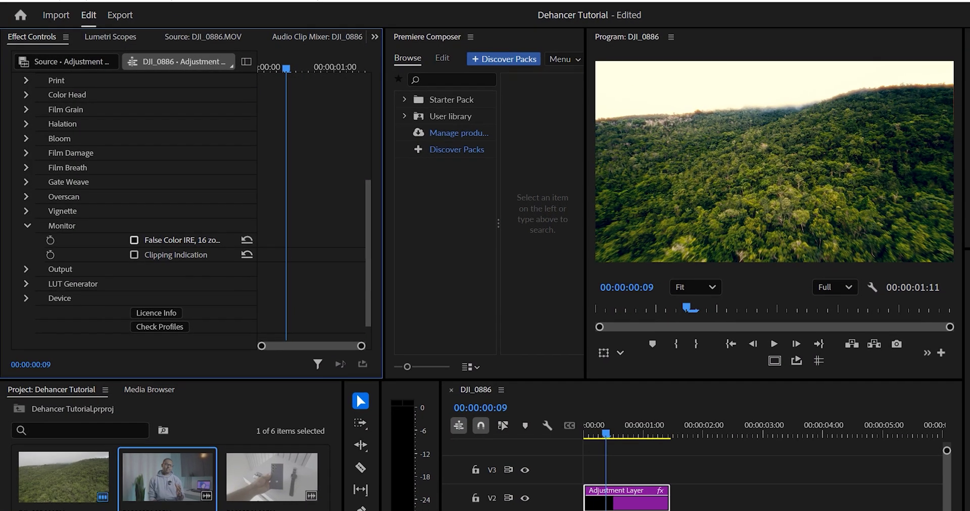
click(134, 240)
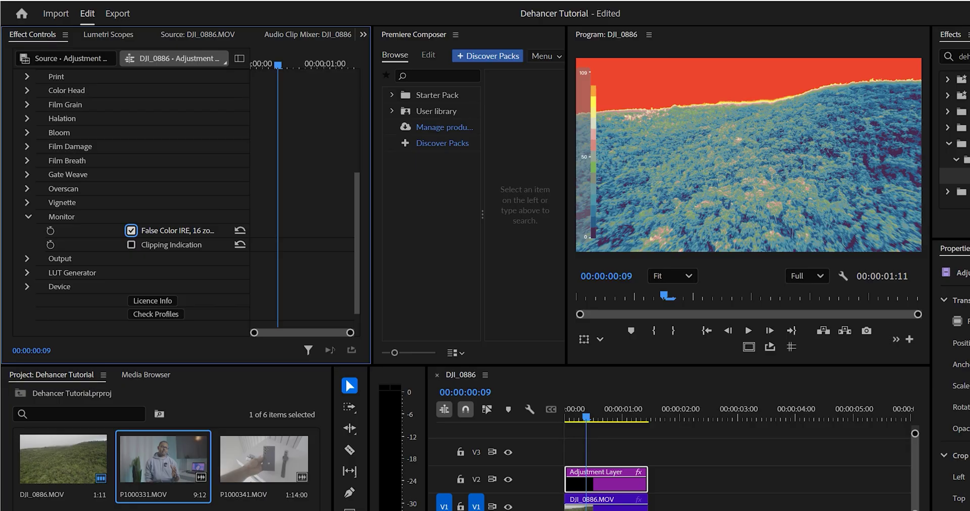
click(130, 230)
click(131, 245)
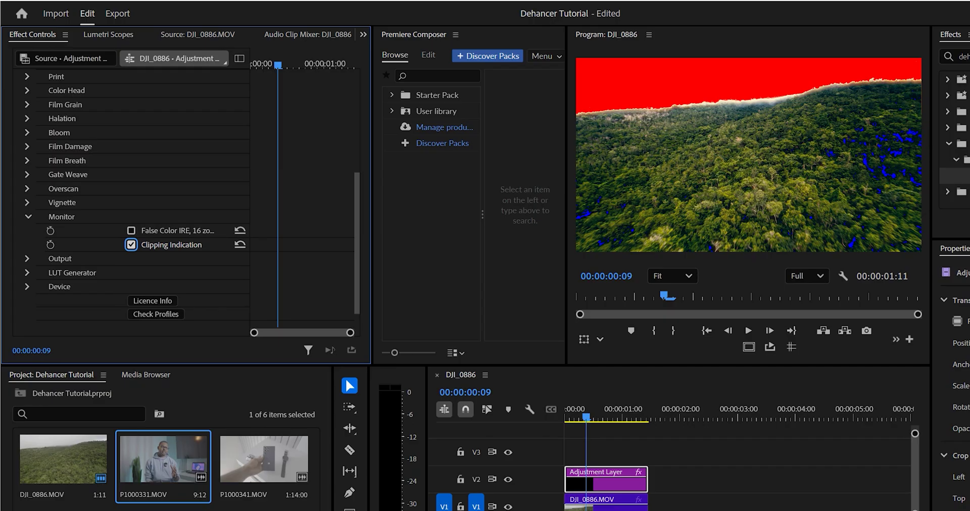
click(131, 245)
click(27, 217)
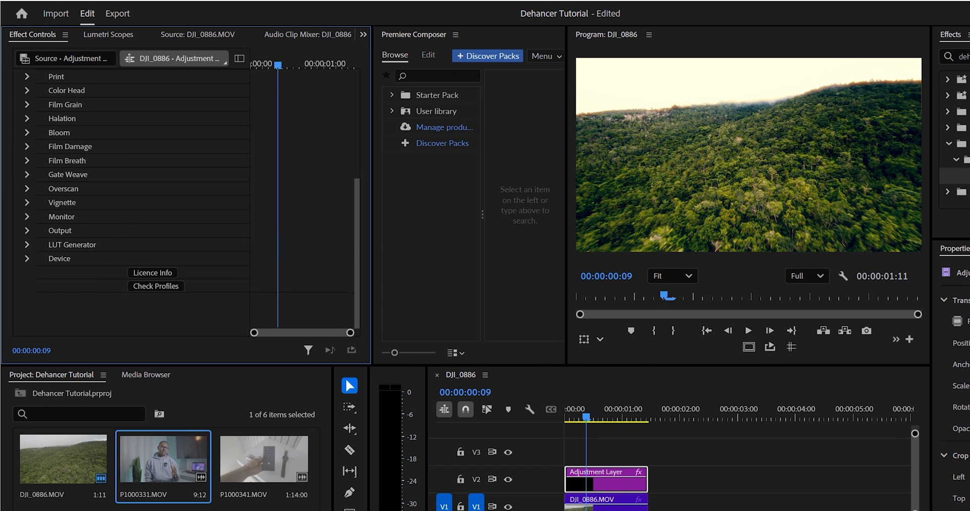
Step: Check the graded drone image in Lumetri Scopes and look over the list of Dehancer Pro settings again
click(108, 34)
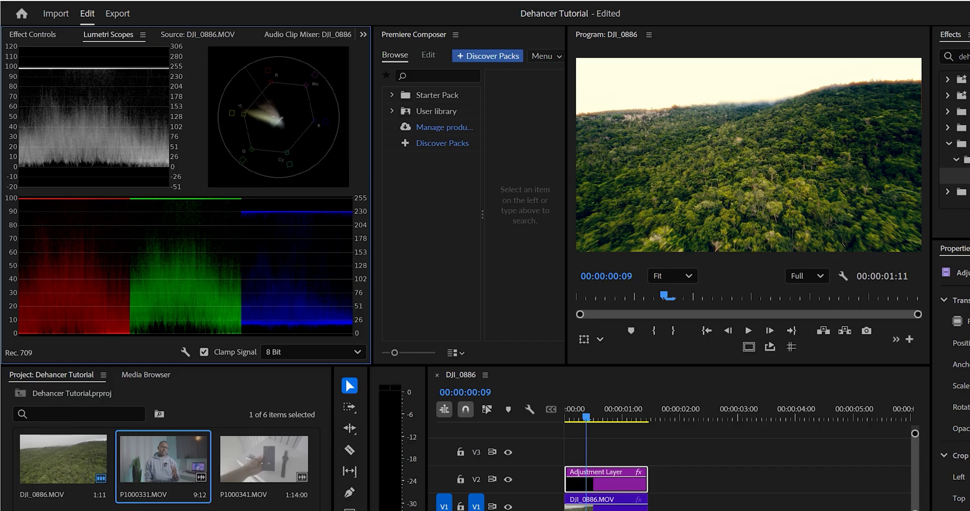
key(shift+5)
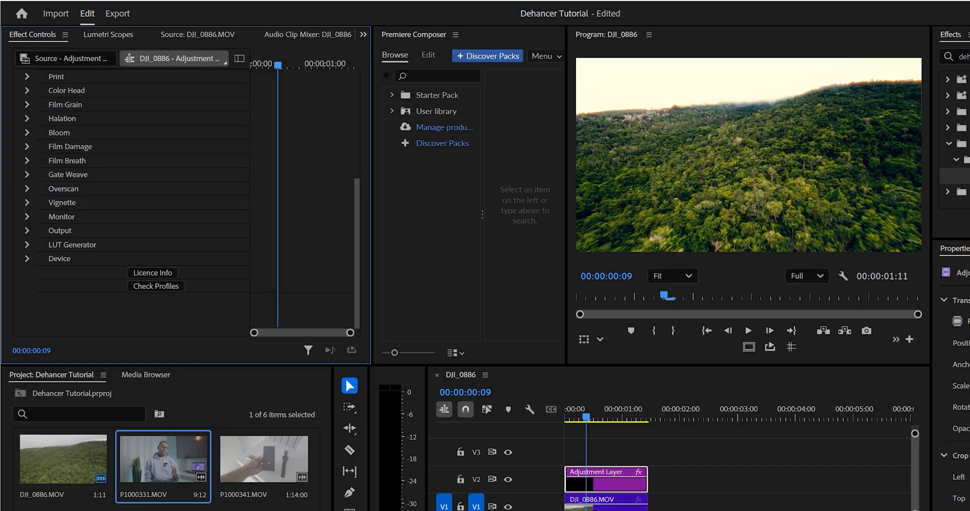
scroll(131, 202, up, 5)
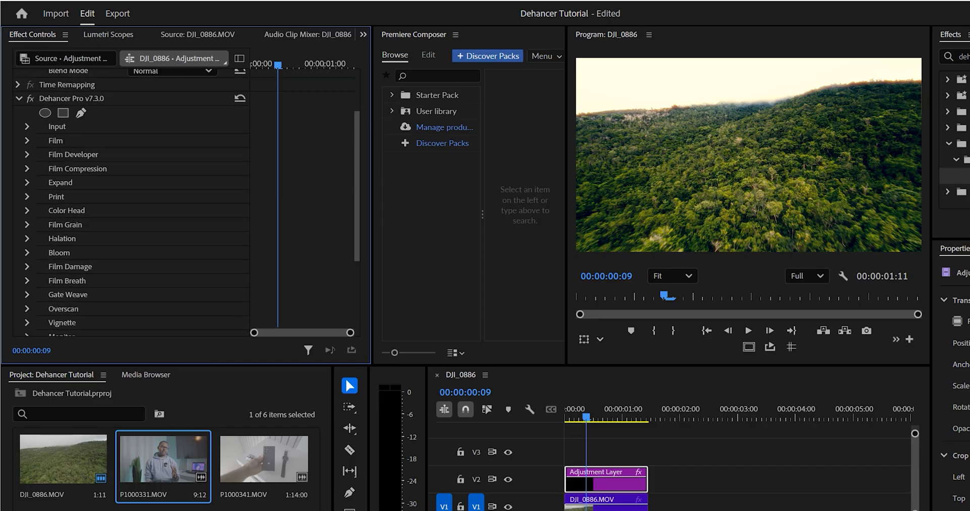
scroll(131, 202, down, 5)
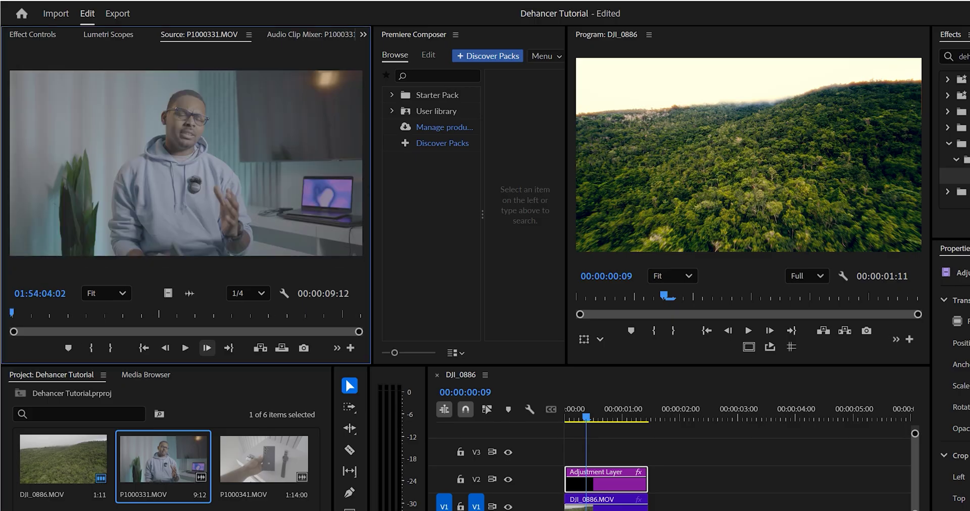
Step: Mark P1000331.MOV from 01:54:04:19 to 01:54:05:02 and place it on V1 directly after the DJI clip
click(35, 312)
click(90, 348)
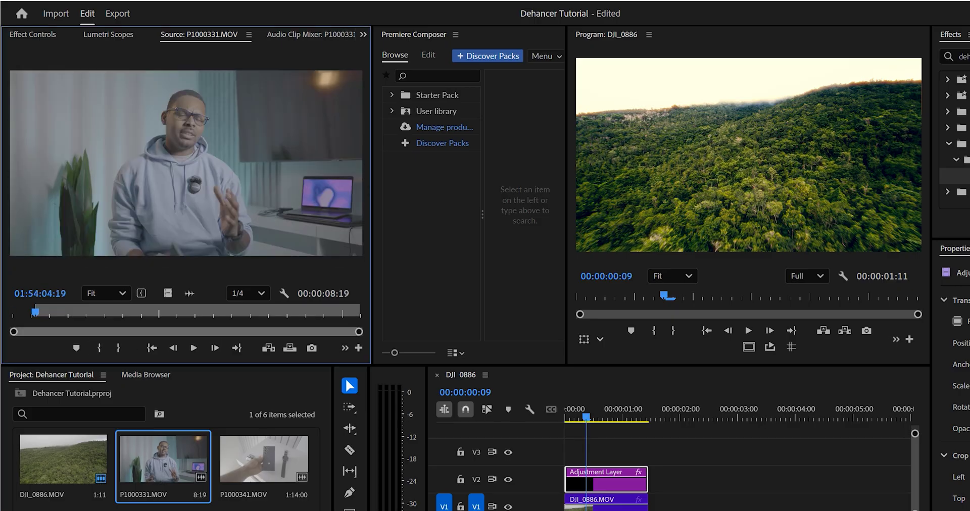
click(46, 313)
click(118, 347)
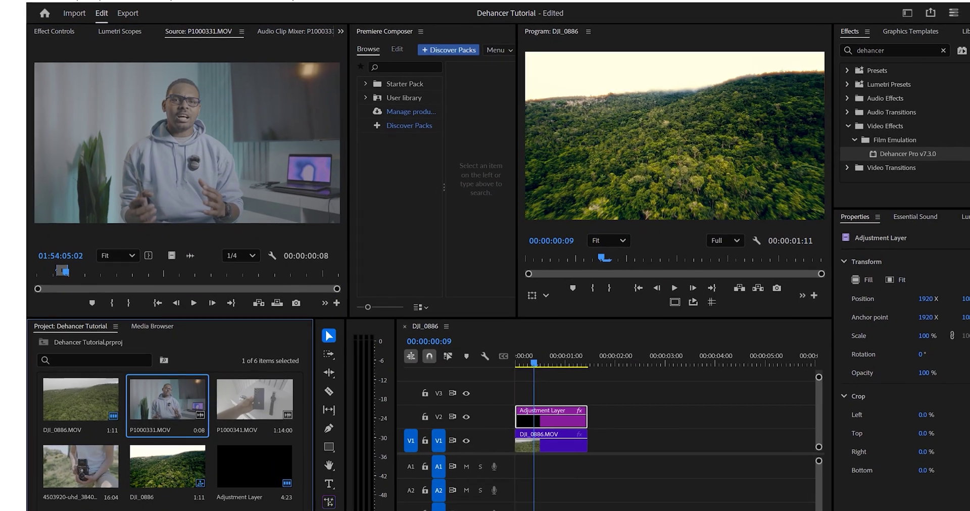
drag(163, 458, 671, 507)
drag(576, 402, 602, 403)
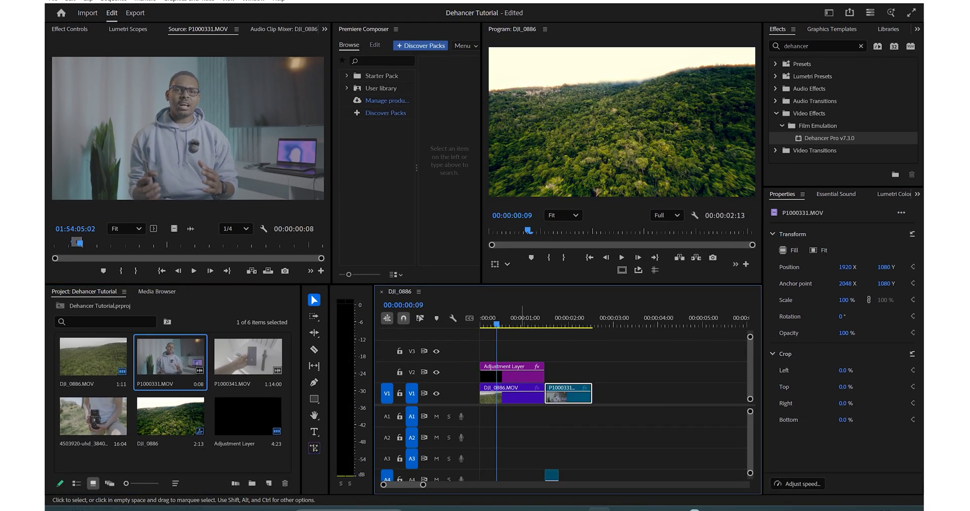
Step: Place an adjustment layer on V2 above the P1000331 clip and apply Dehancer Pro v7.3.0 to it
drag(248, 416, 551, 372)
drag(563, 317, 568, 317)
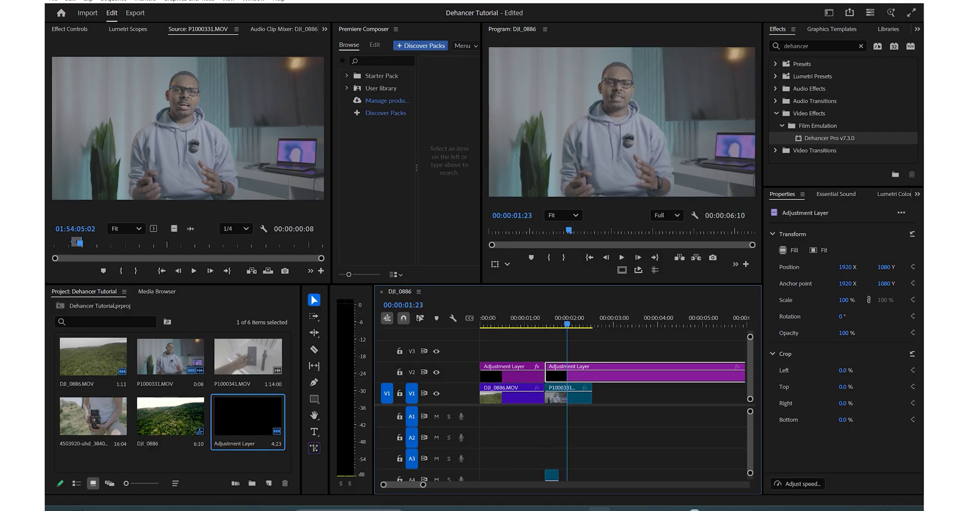
drag(828, 138, 565, 373)
key(shift+5)
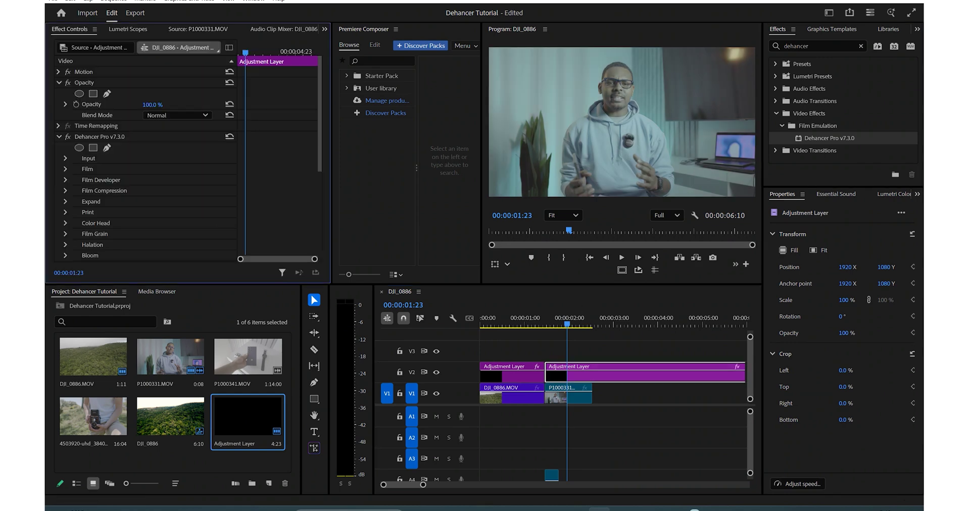
Step: Set the Dehancer input source to Choose Camera with Panasonic / Lumix DC-S5II / V-Log, and the film profile to Kodak Portra 400
click(65, 158)
click(177, 169)
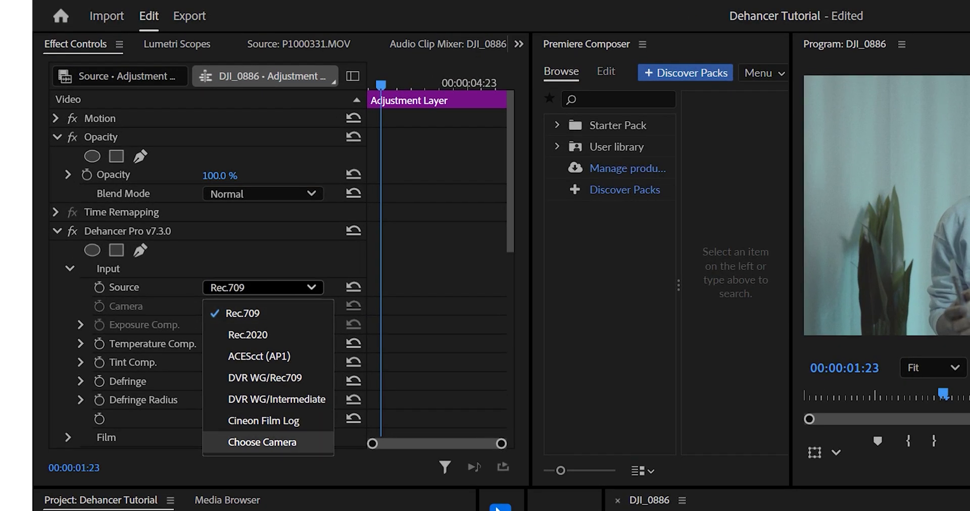
click(262, 441)
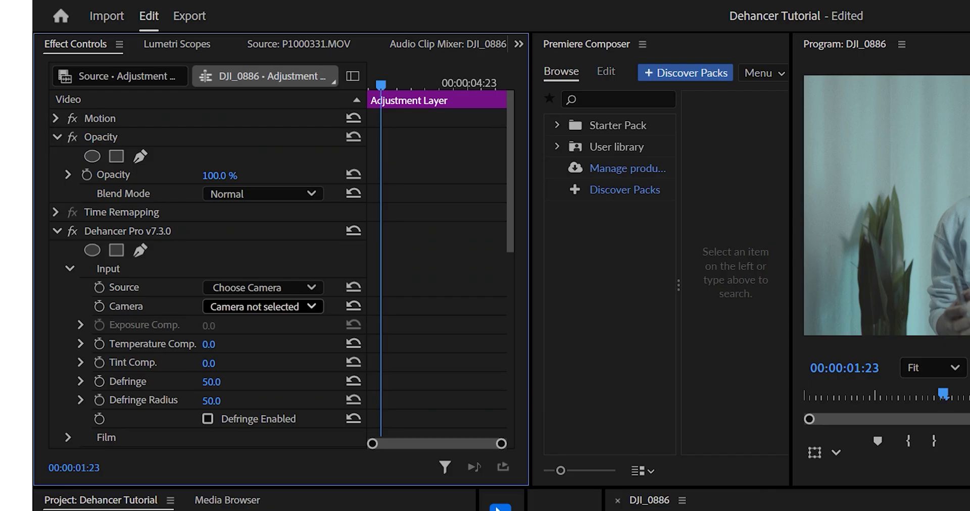
click(262, 306)
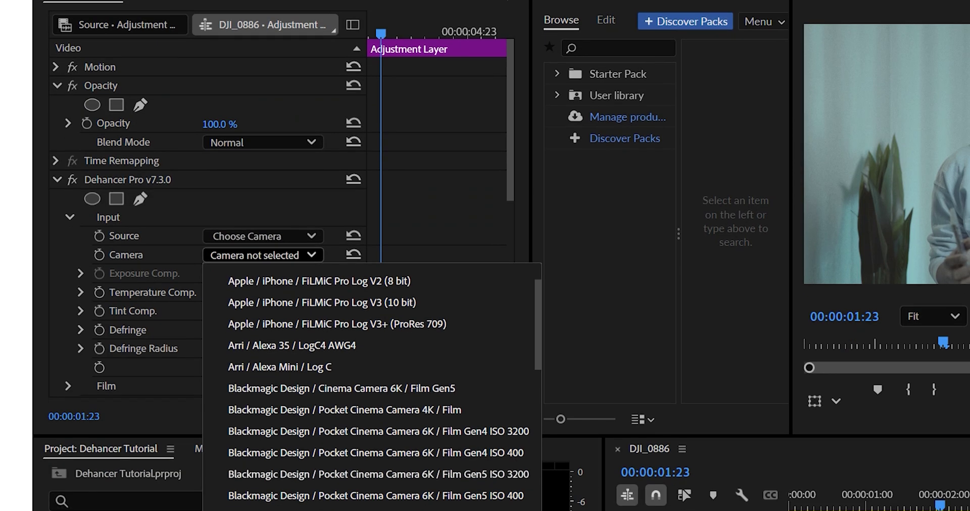
scroll(371, 293, down, 10)
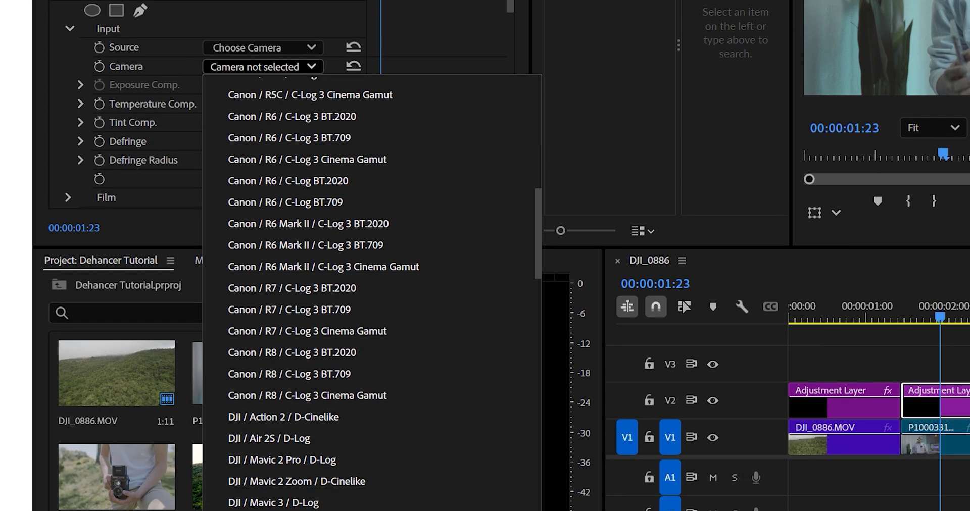
scroll(371, 292, down, 12)
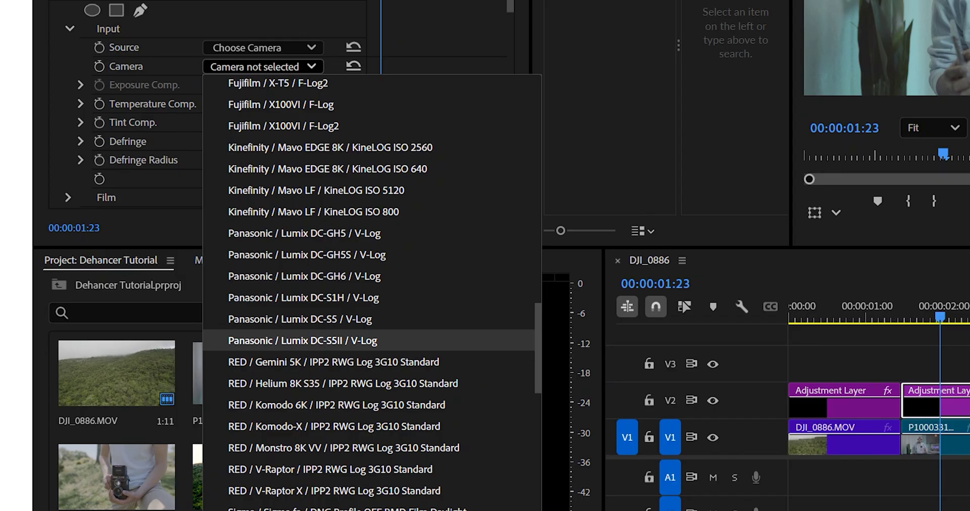
click(302, 340)
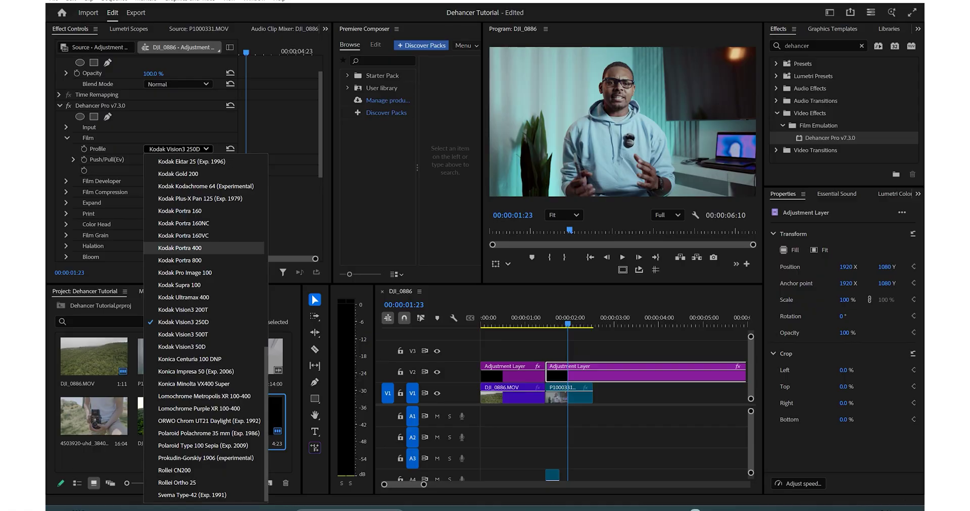
click(180, 247)
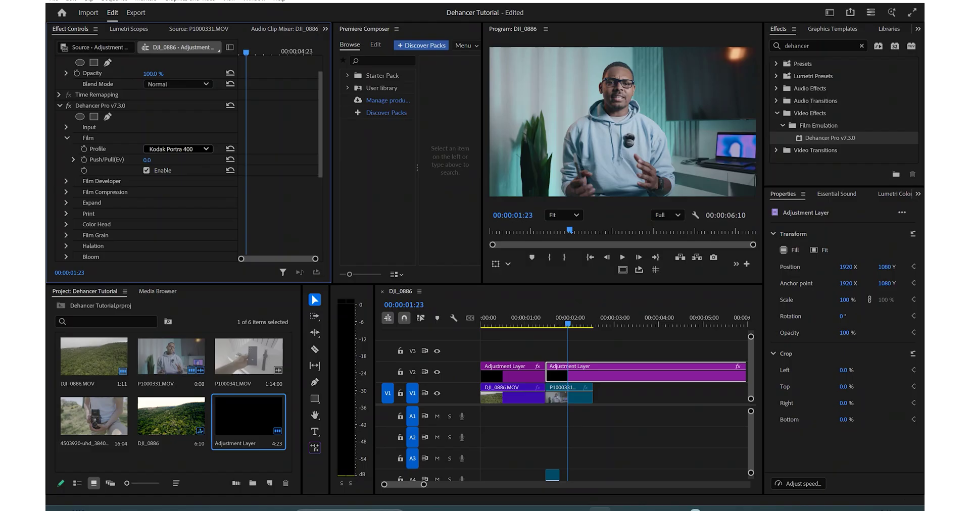
Step: Cut the second adjustment layer at the end of the P1000331 clip, delete the excess and select the remaining piece
key(c)
click(593, 374)
key(v)
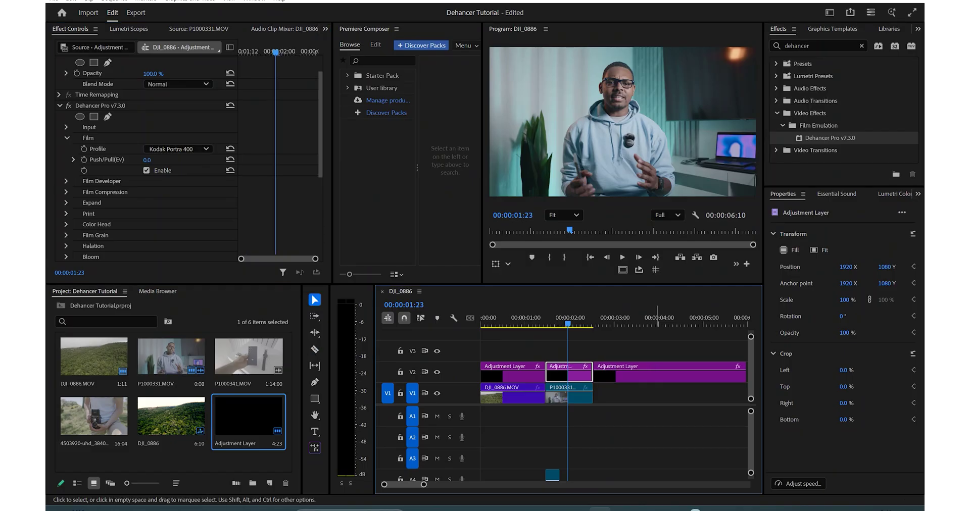
click(657, 373)
key(Delete)
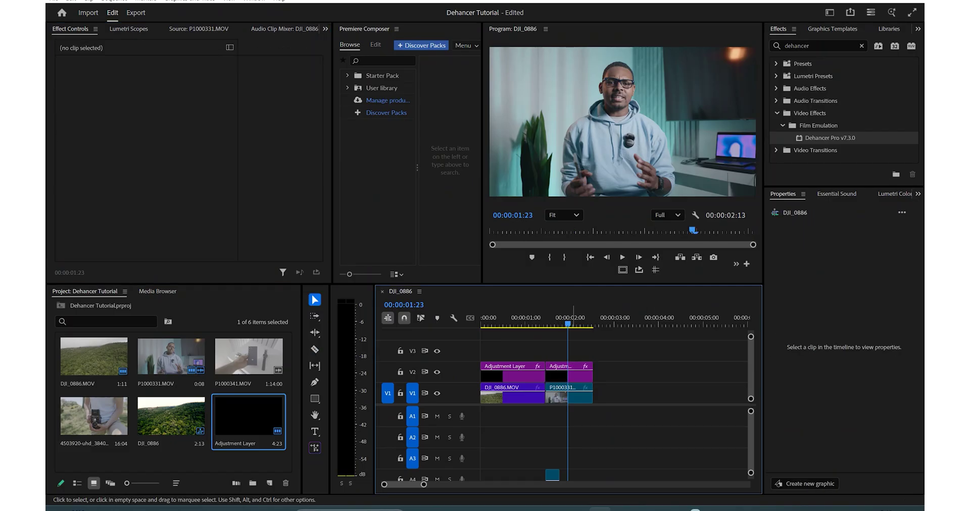
click(560, 374)
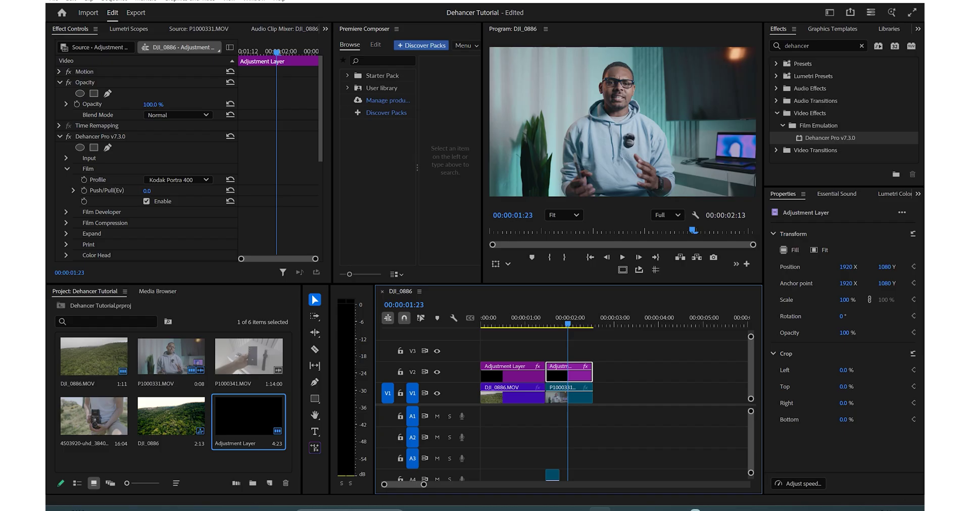
click(830, 12)
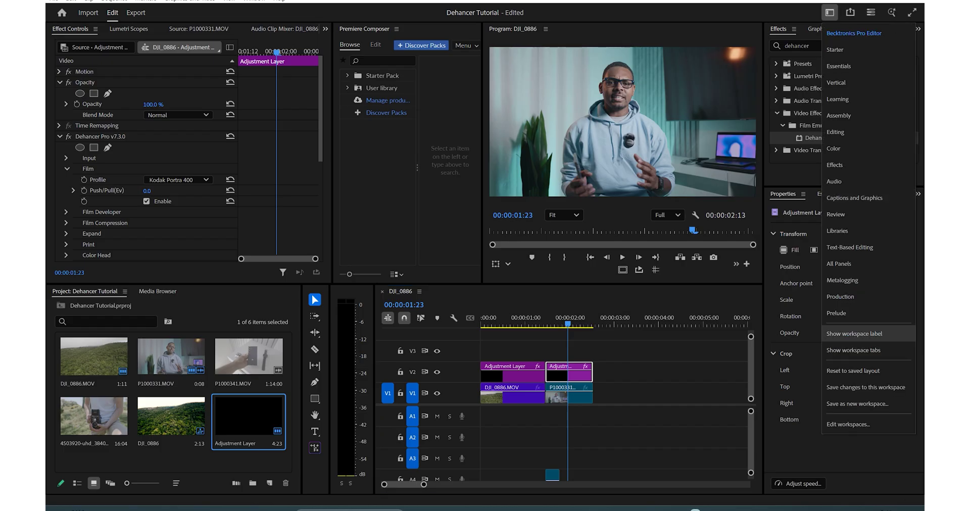
key(Escape)
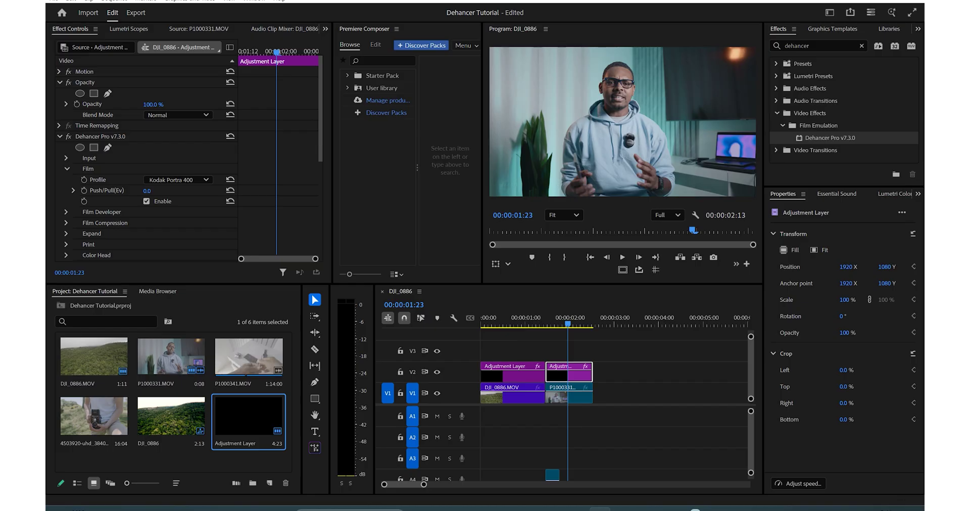
Step: Mark the 4503920 camera clip from 00:00:02:14 to 00:00:03:17 and place it on V1 directly after the P1000331 clip
click(244, 358)
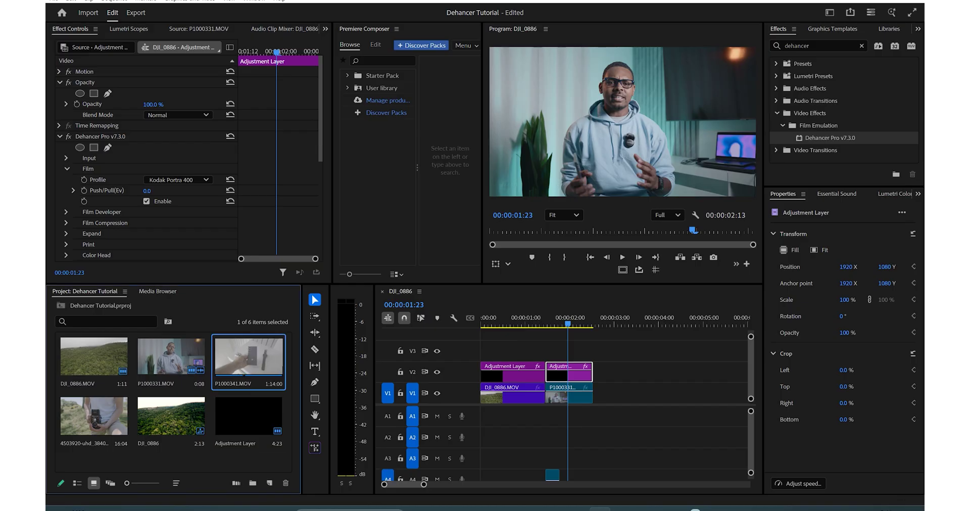
double_click(94, 416)
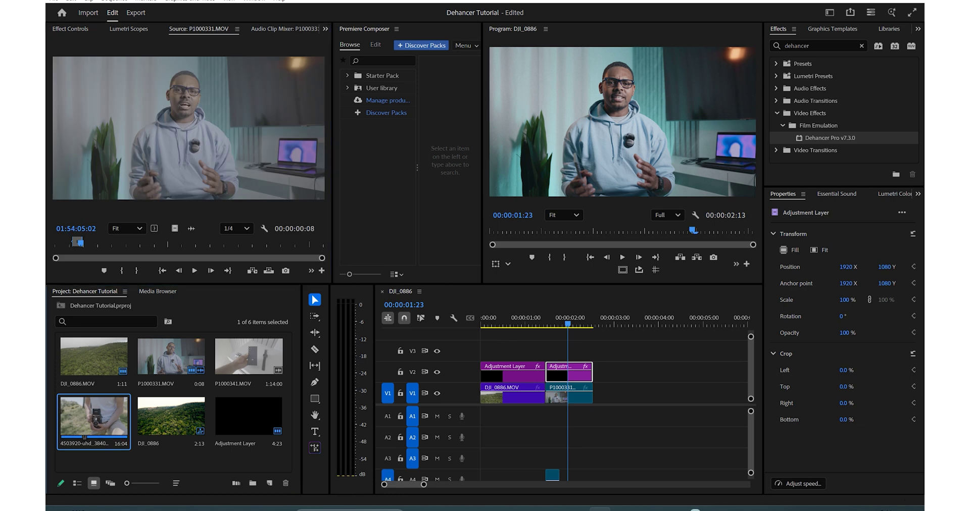
double_click(84, 416)
click(96, 244)
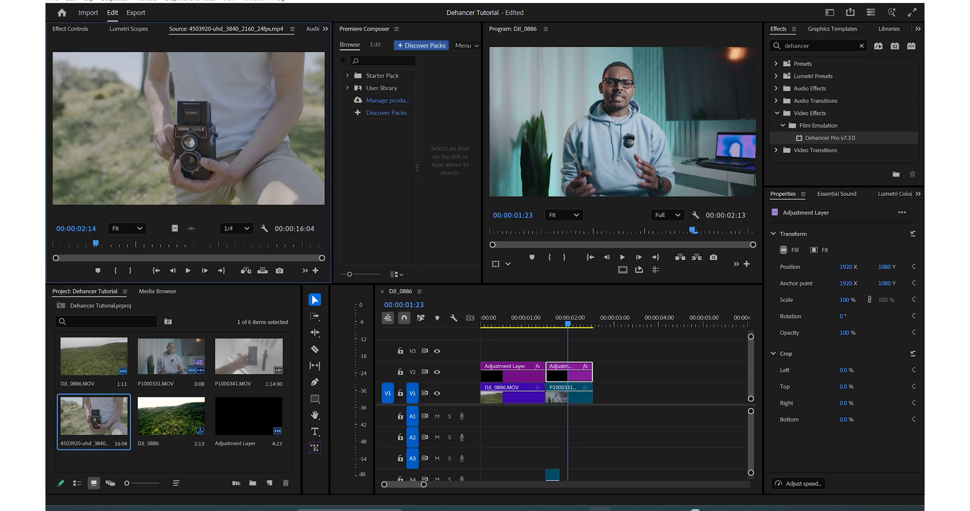
click(116, 270)
click(106, 243)
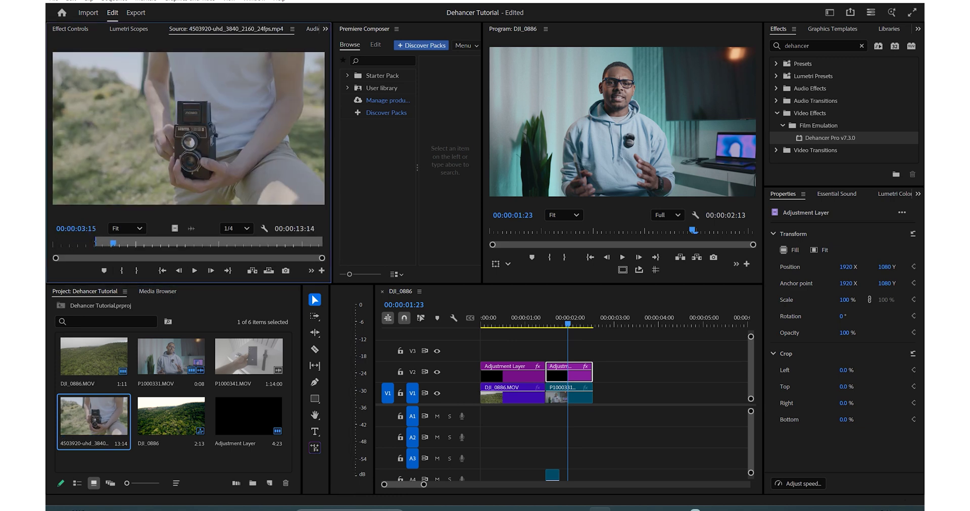
key(o)
drag(94, 416, 606, 393)
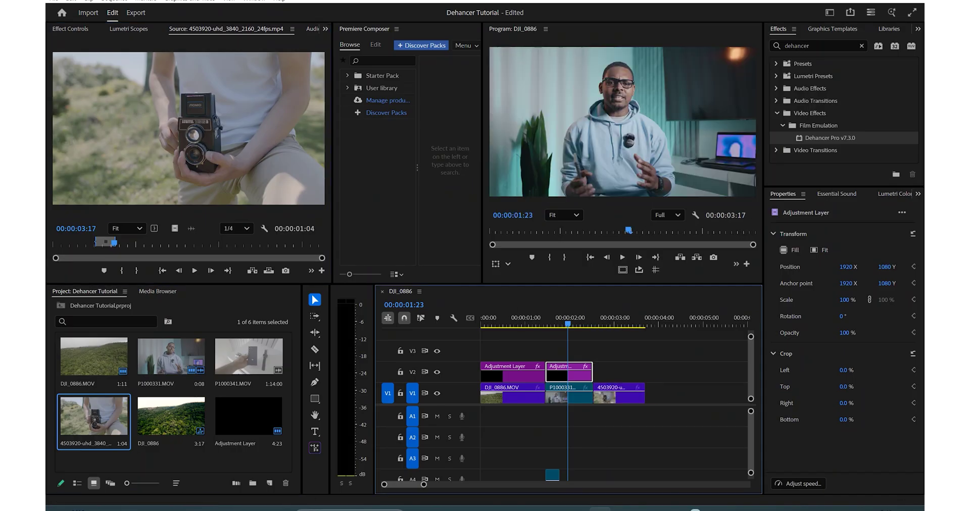
Step: Add an adjustment layer on V2 above the 4503920 clip, cut it at the clip's end and delete the excess
click(248, 415)
drag(248, 416, 610, 372)
key(c)
click(645, 373)
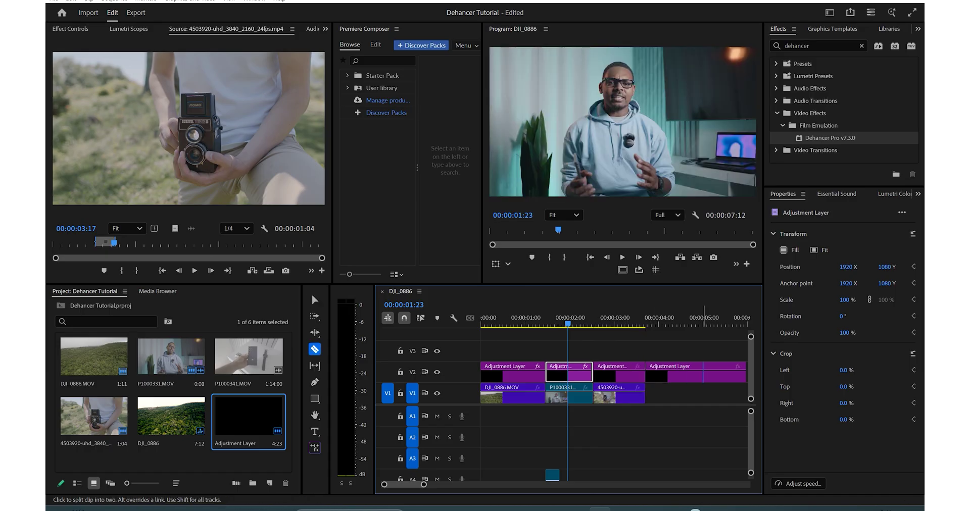
key(v)
click(698, 374)
key(Delete)
Step: Preview the 4503920 clip at 00:00:03:02 and apply Dehancer Pro v7.3.0 to the adjustment layer above it
click(618, 372)
mouse_move(553, 318)
mouse_down()
mouse_move(527, 318)
mouse_move(570, 318)
mouse_up()
click(618, 318)
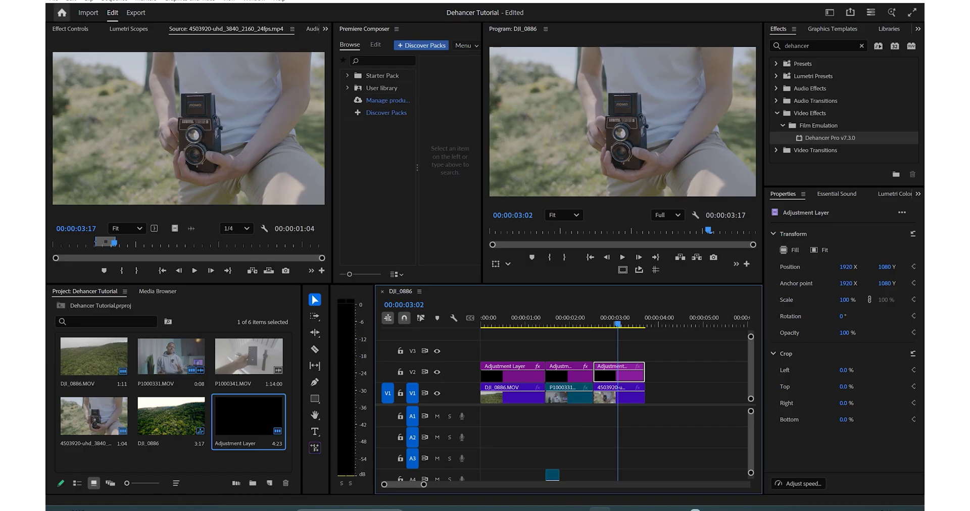
click(69, 29)
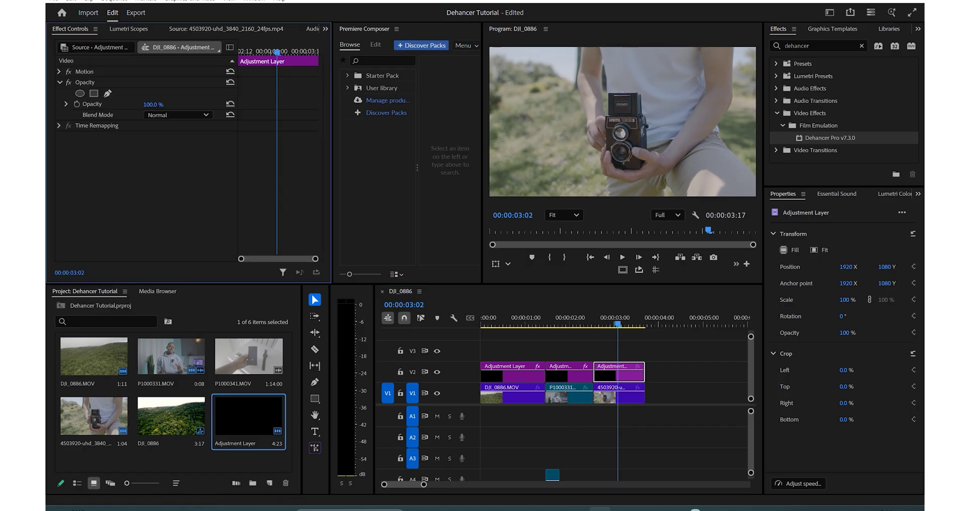
key(shift+7)
drag(829, 138, 619, 372)
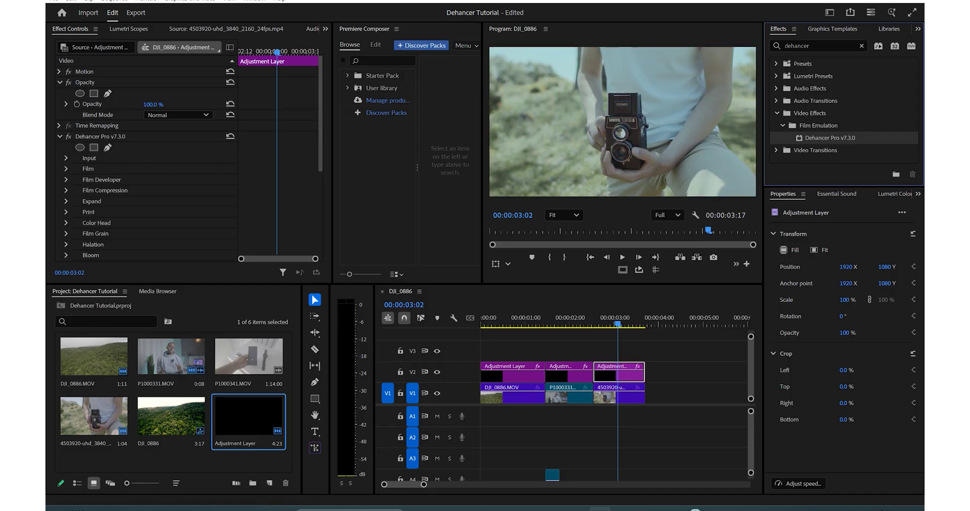
Step: Try Kodak Portra 400 as the Dehancer film profile, then settle on Kodak Portra 800
click(65, 158)
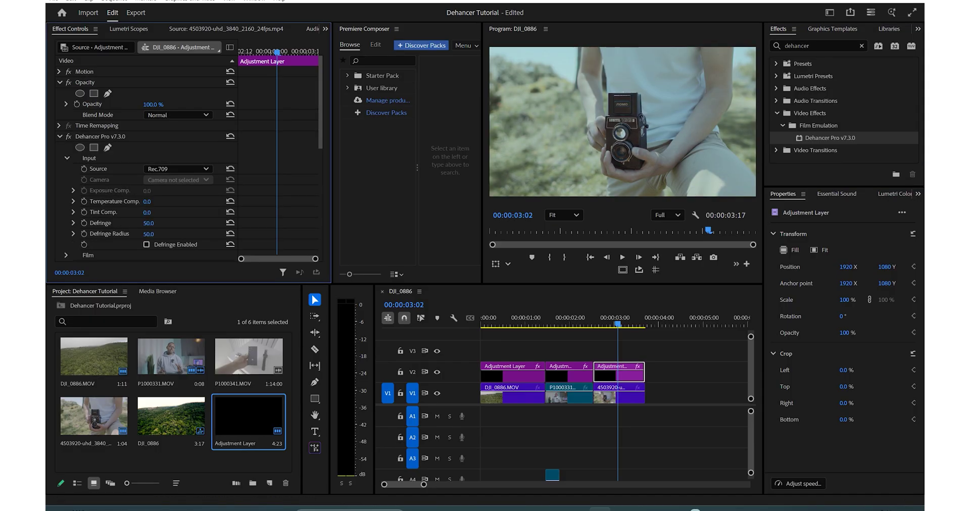
click(66, 158)
click(66, 169)
click(178, 180)
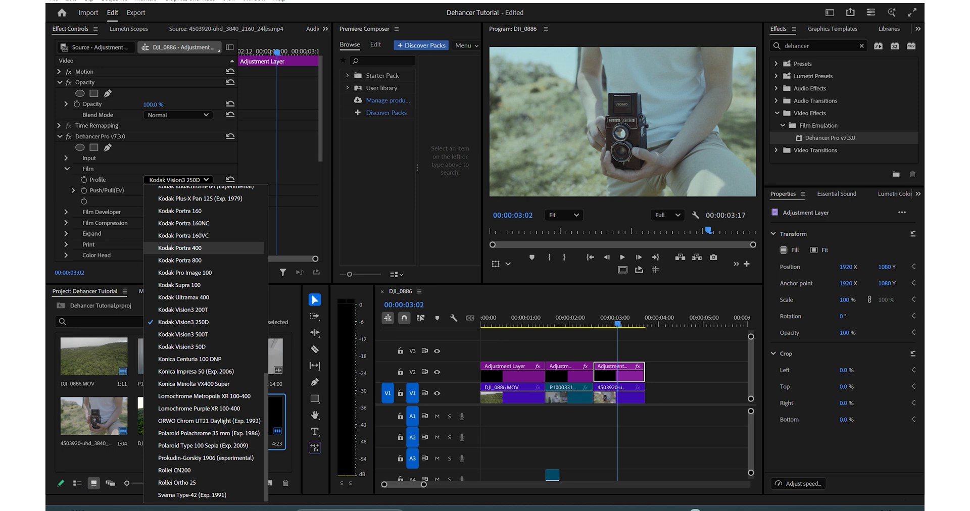
click(180, 247)
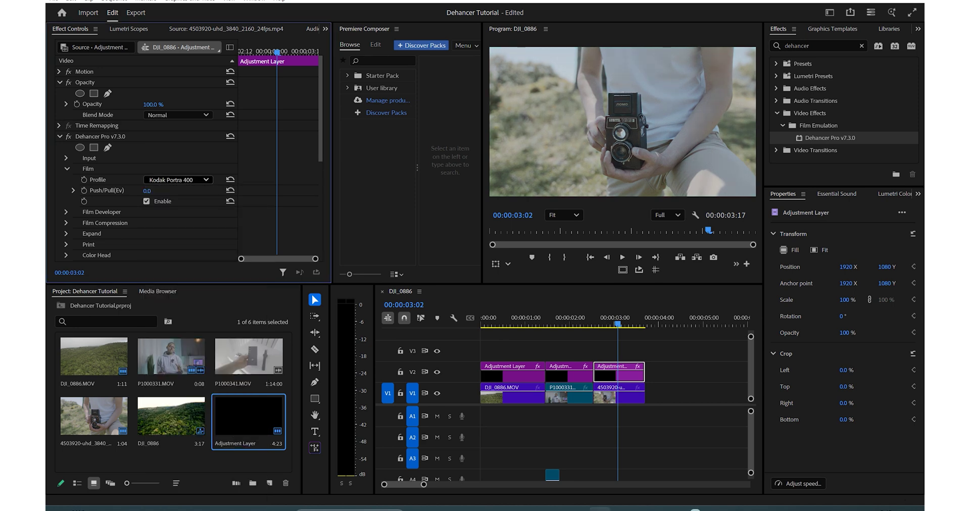
click(177, 180)
click(180, 260)
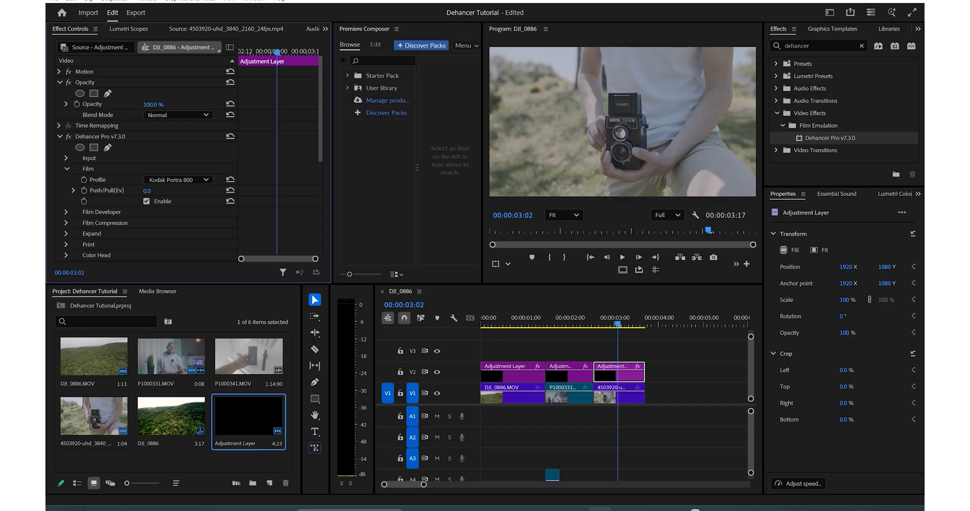
click(177, 180)
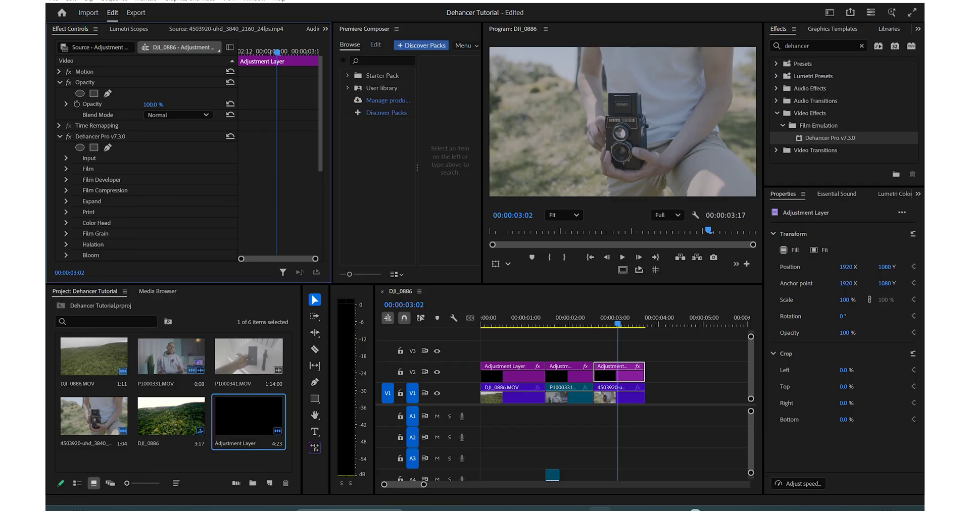
Step: Enable the Dehancer Film Developer section and set its Color Boost to 75
click(66, 179)
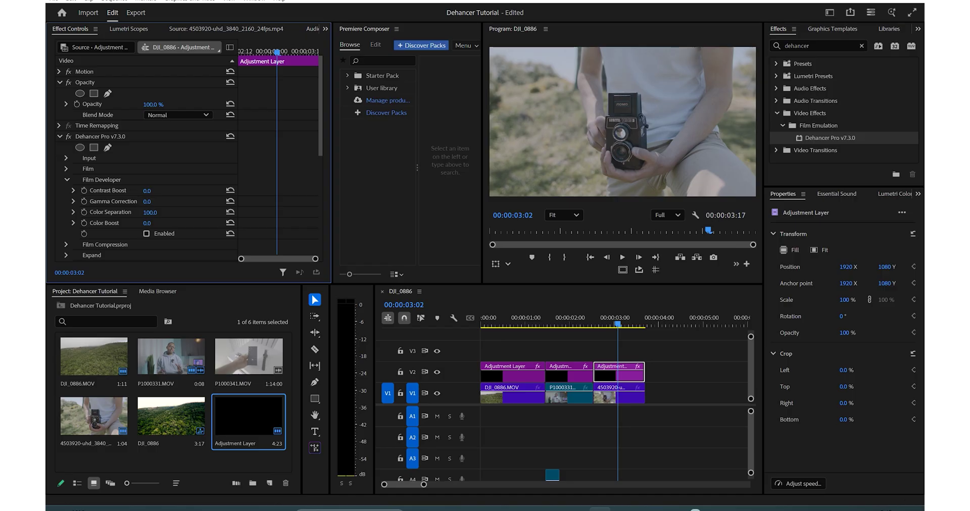
drag(147, 223, 155, 223)
click(146, 234)
drag(147, 222, 158, 223)
click(149, 222)
text(75)
key(Return)
click(67, 179)
Step: Enable Halation in Dehancer and set its profile to 16 mm / Super 16 No Remjet
scroll(146, 158, down, 8)
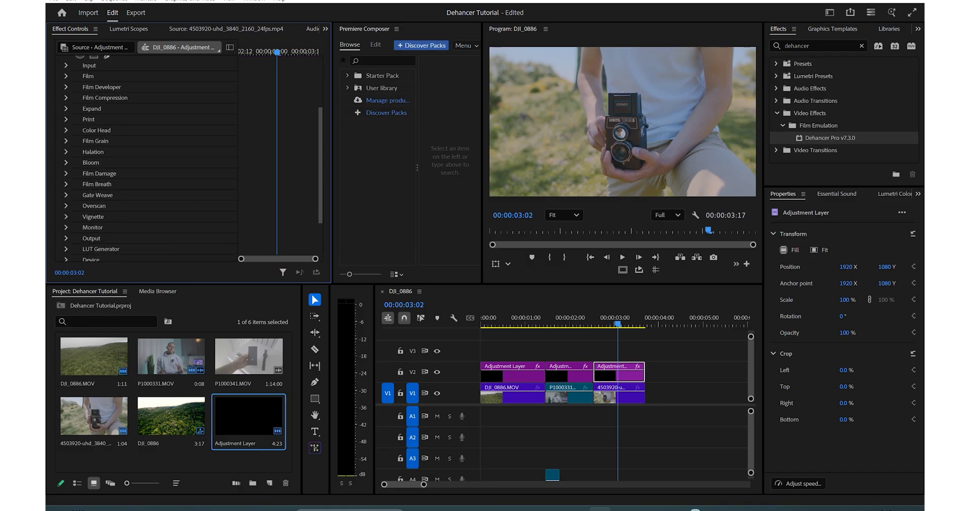
click(65, 151)
click(146, 184)
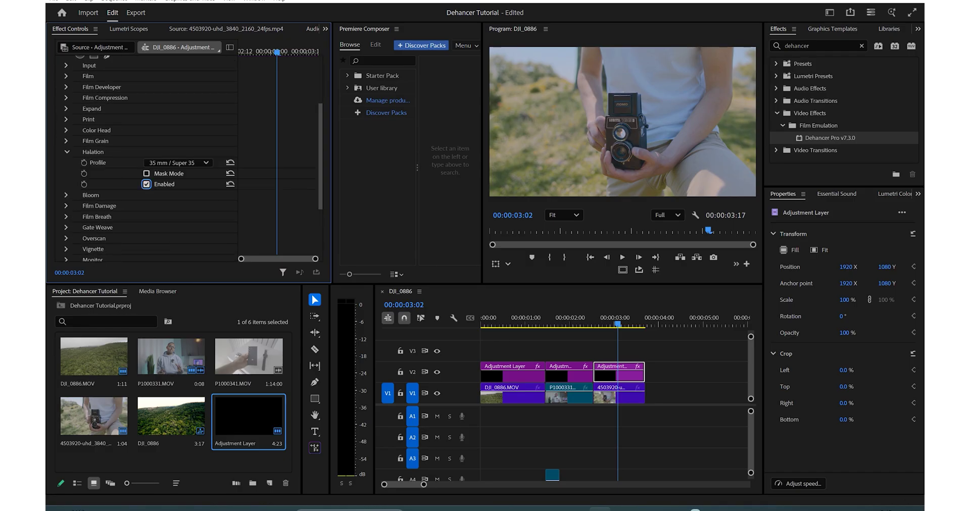
click(178, 163)
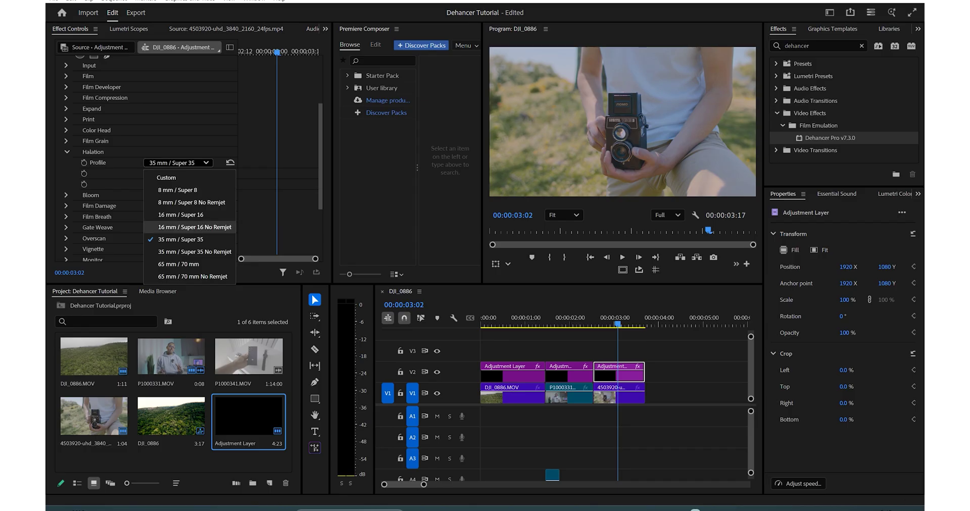
click(195, 227)
click(178, 163)
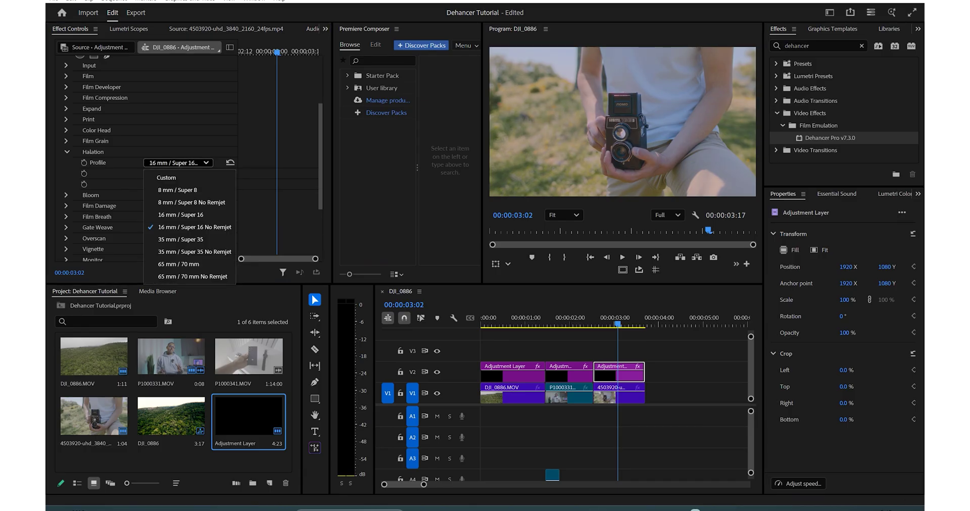
click(66, 151)
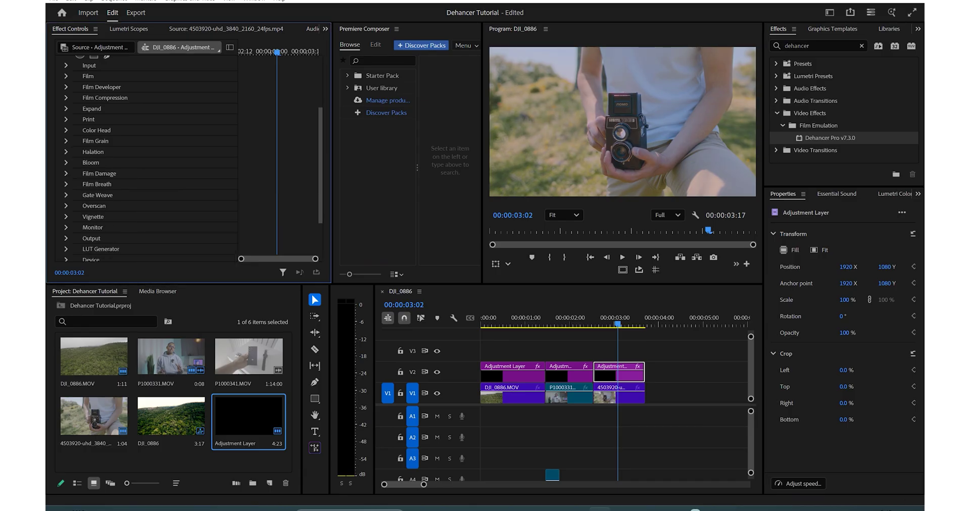
Step: Turn on Bloom in Dehancer with the 16 mm / Super 16 profile
click(67, 162)
click(178, 173)
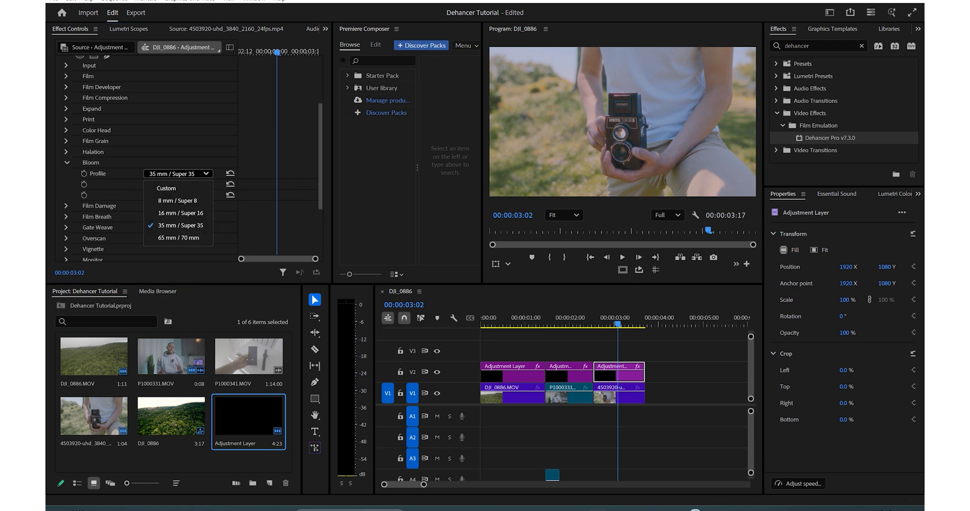
click(180, 213)
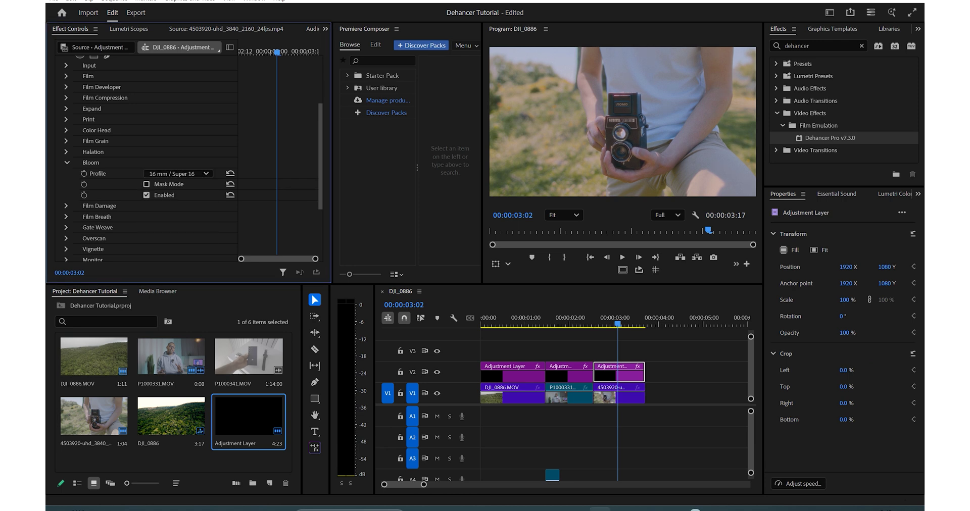
Step: Inspect the halation and bloom on the camera clip at 100% preview size, then fit the frame again
click(563, 214)
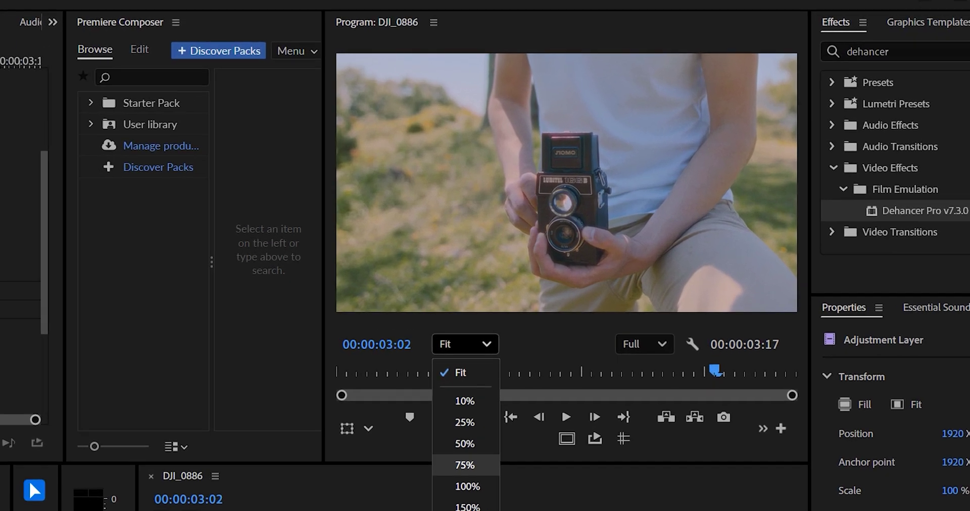
click(467, 485)
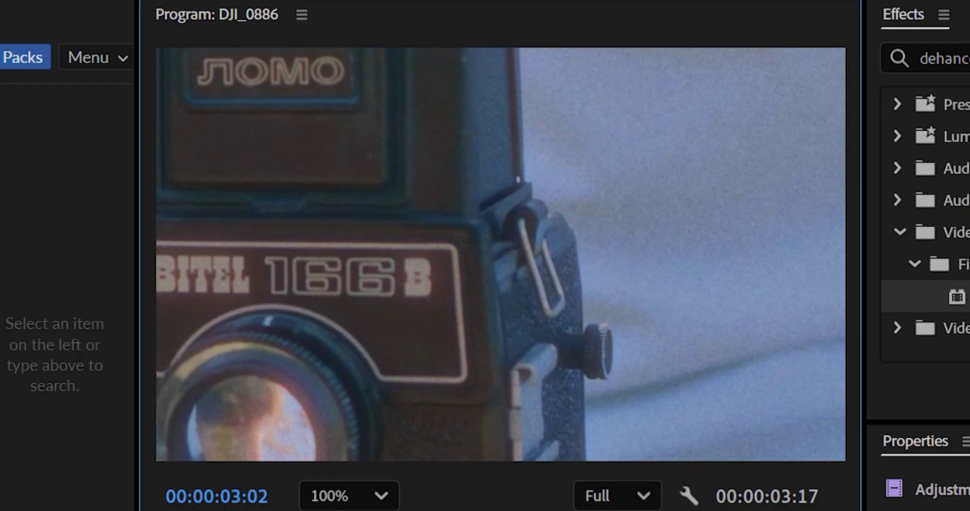
key(shift+z)
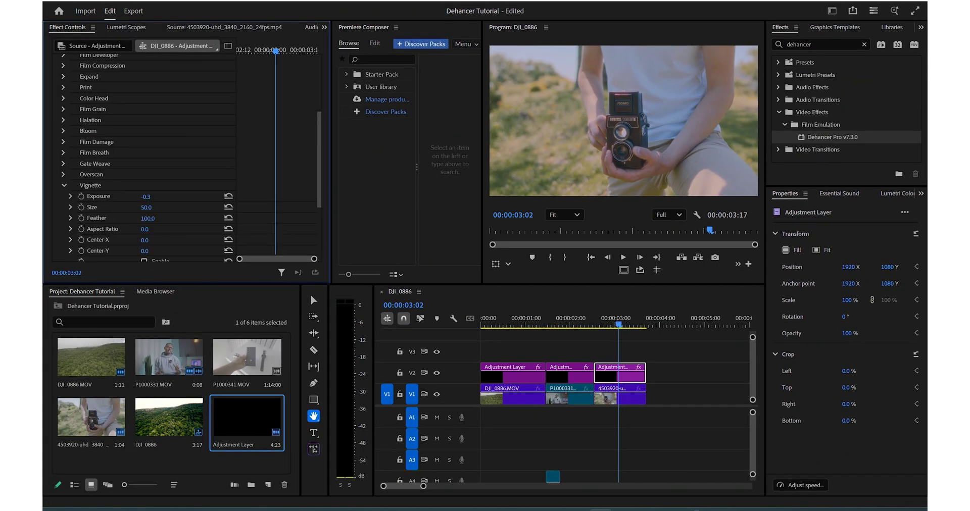
Step: Enable the Dehancer Vignette and lower its exposure slightly
scroll(141, 152, down, 2)
click(144, 230)
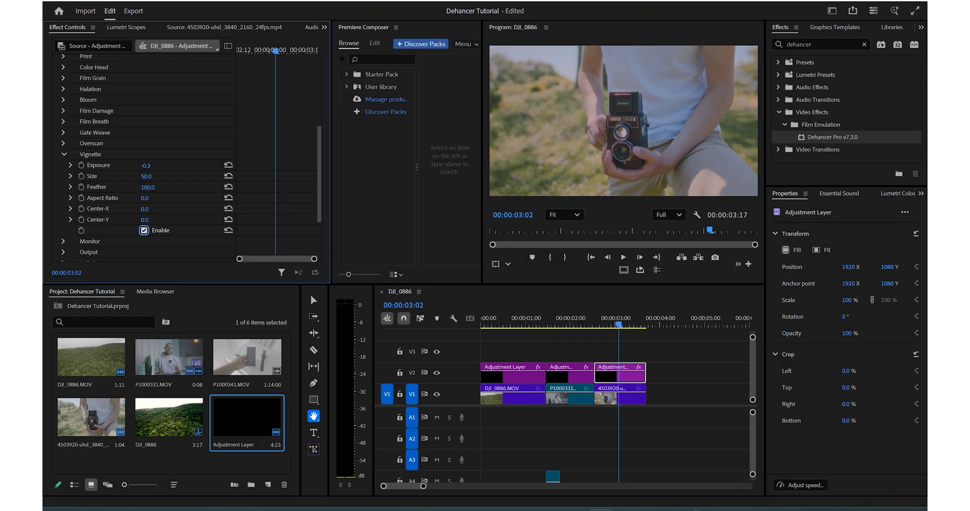
click(71, 166)
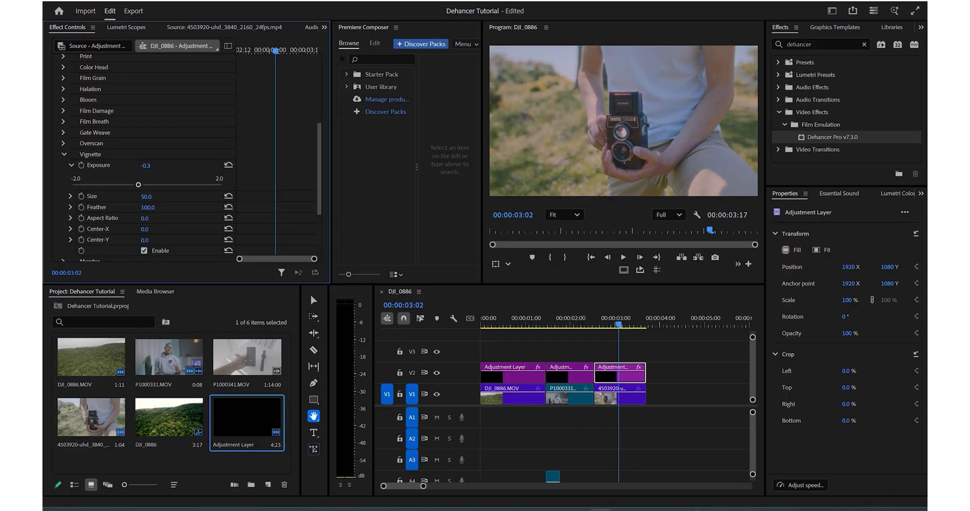
drag(138, 185, 133, 185)
click(63, 154)
Step: Set the program preview back to Fit to view the whole graded frame
drag(618, 324, 618, 324)
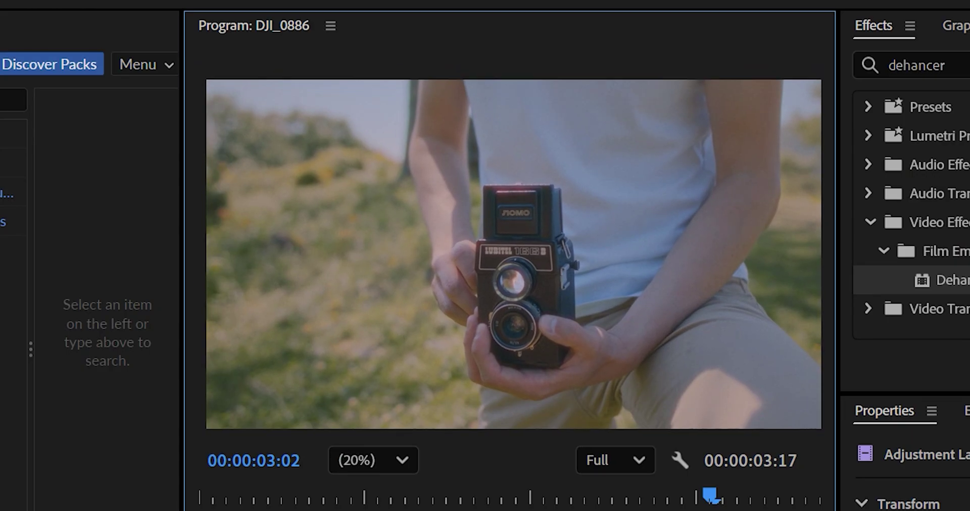
click(373, 460)
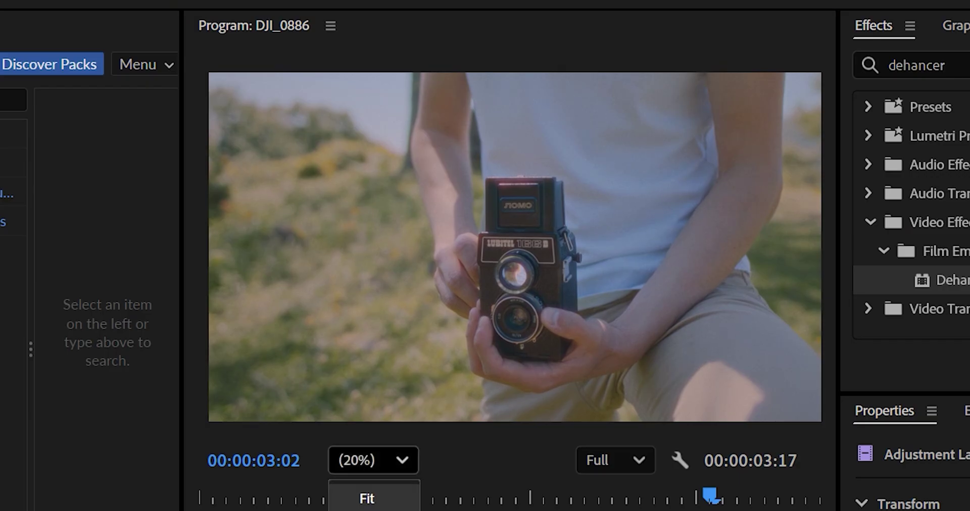
click(373, 496)
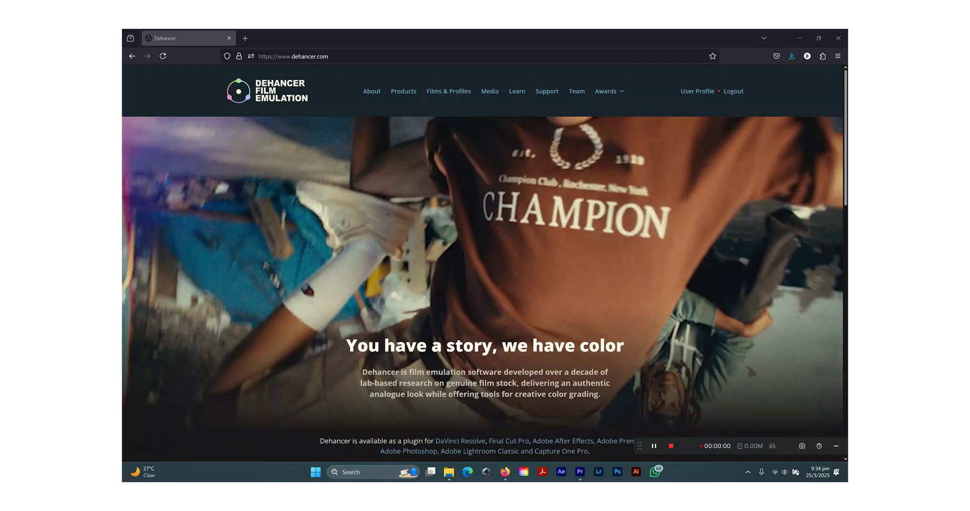
Step: Switch to the browser and look through the Dehancer home page, covering the supported host programs and the product, film profile and learning sections
scroll(483, 242, down, 1)
scroll(482, 243, down, 4)
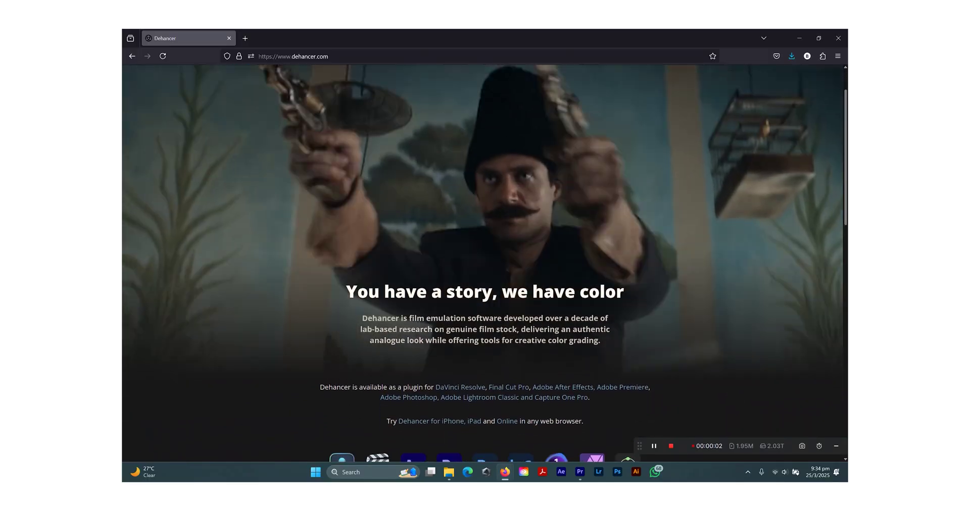
scroll(482, 242, down, 3)
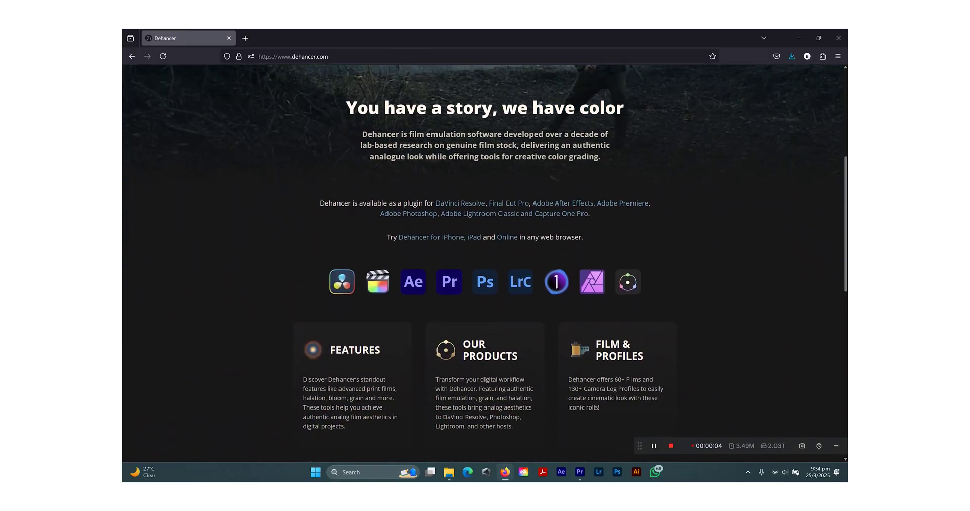
scroll(482, 243, down, 1)
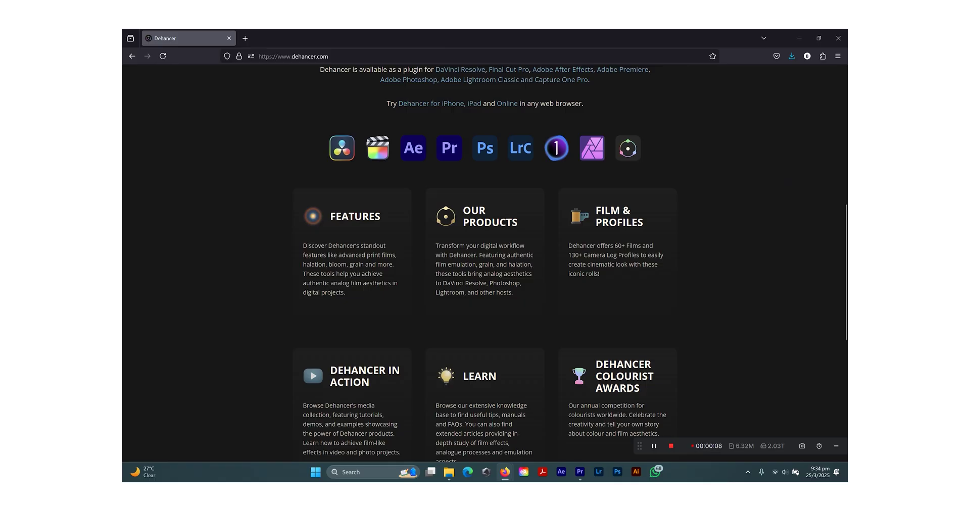
scroll(482, 242, down, 1)
scroll(482, 243, down, 3)
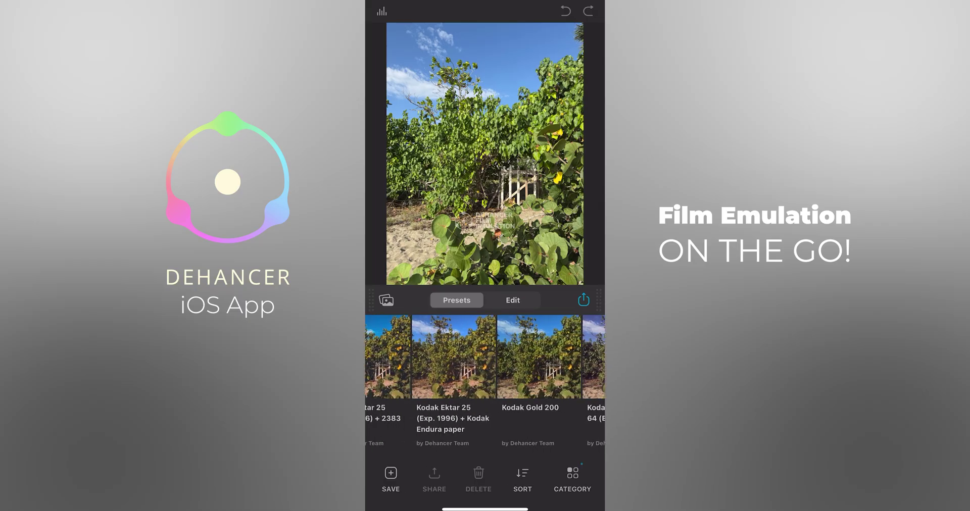
Step: Switch to the Dehancer iOS app, apply the Kodak Gold 200 preset to the garden photo and open its edit settings
click(515, 379)
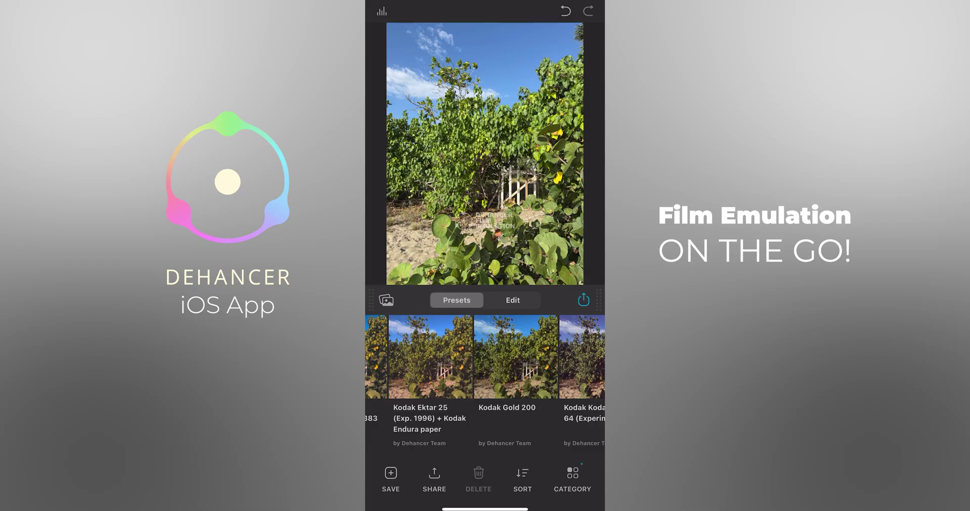
click(512, 300)
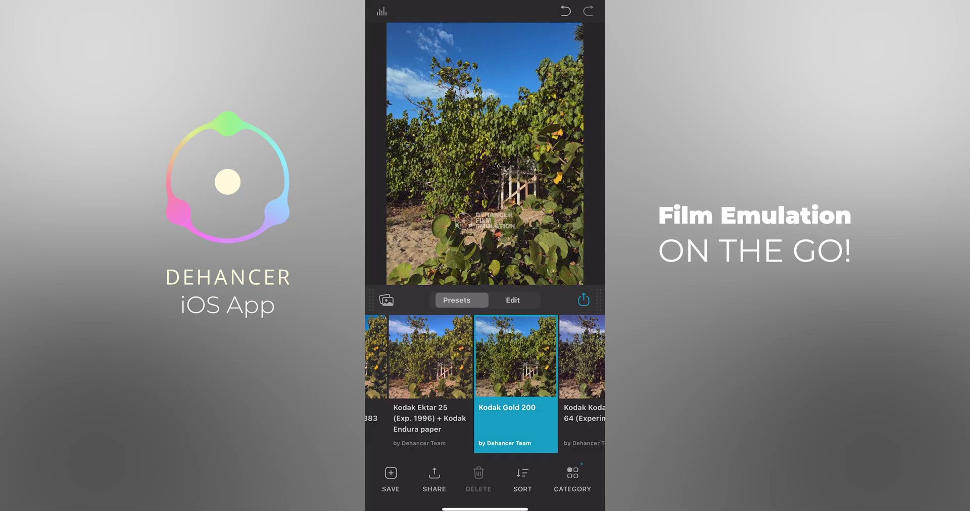
click(512, 300)
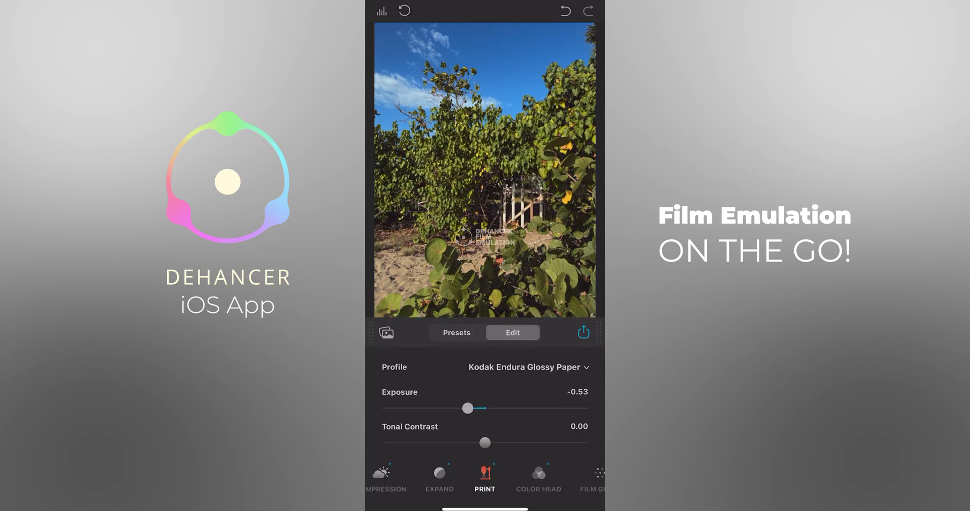
Step: Set the Print exposure to -0.16 and the tonal contrast to -13.90 for the photo
scroll(485, 406, down, 1)
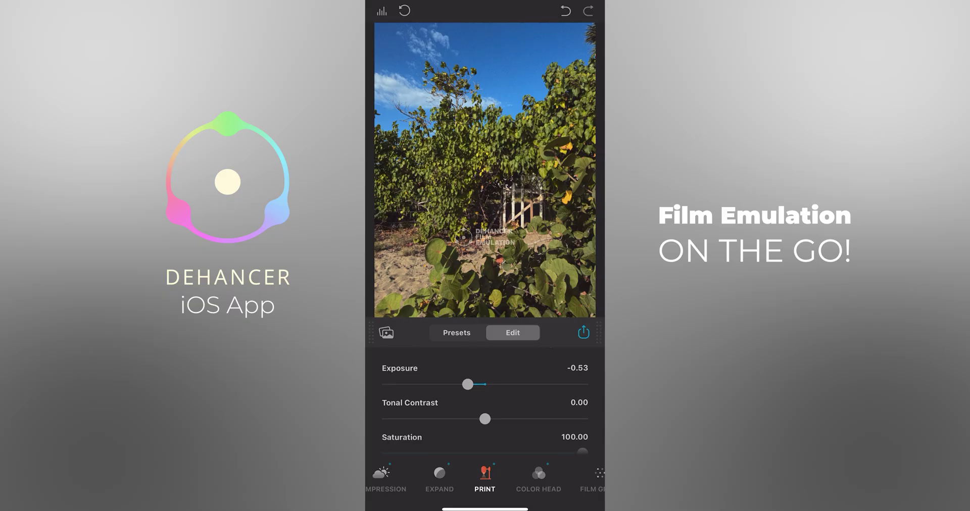
drag(468, 384, 479, 384)
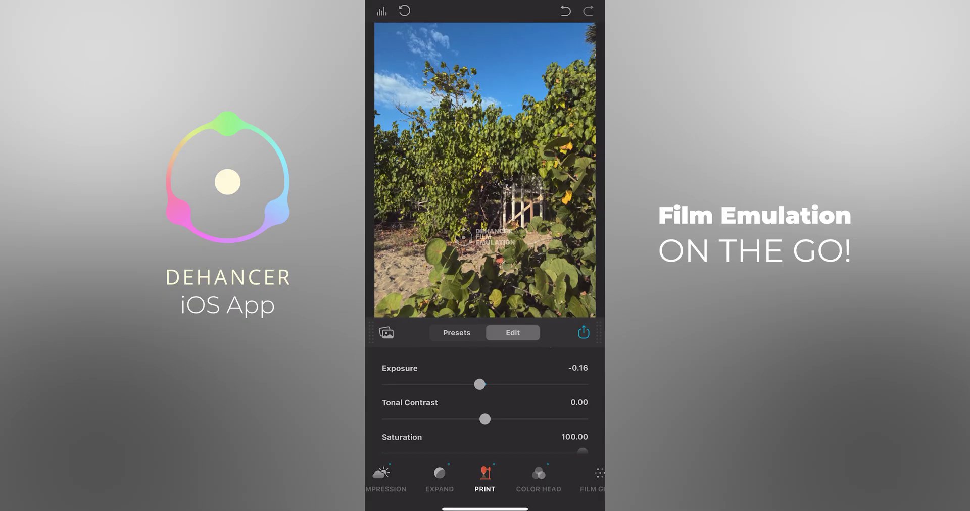
scroll(485, 404, down, 1)
drag(485, 397, 458, 398)
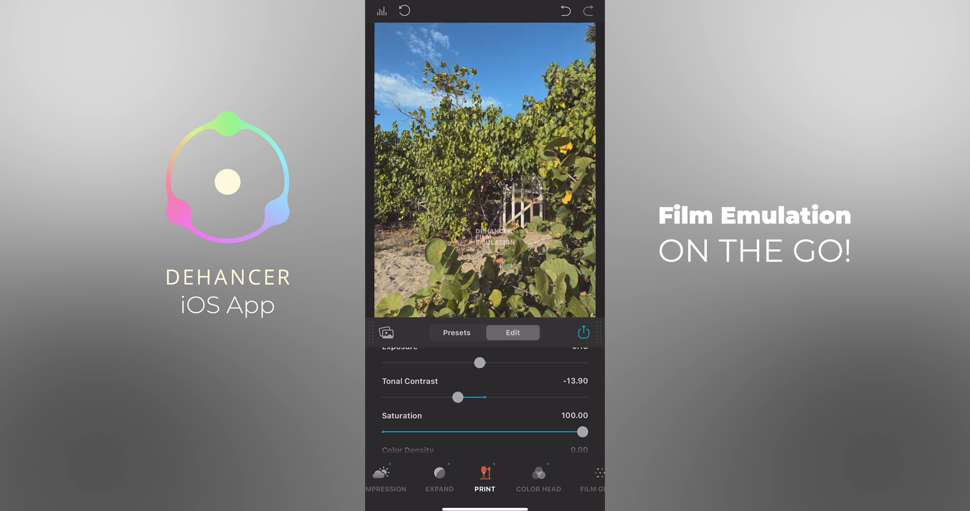
Step: Raise the Print color density of the photo moderately, with saturation at 100
scroll(485, 404, down, 2)
mouse_move(582, 386)
mouse_down()
mouse_move(535, 387)
mouse_move(582, 387)
mouse_up()
scroll(485, 404, down, 1)
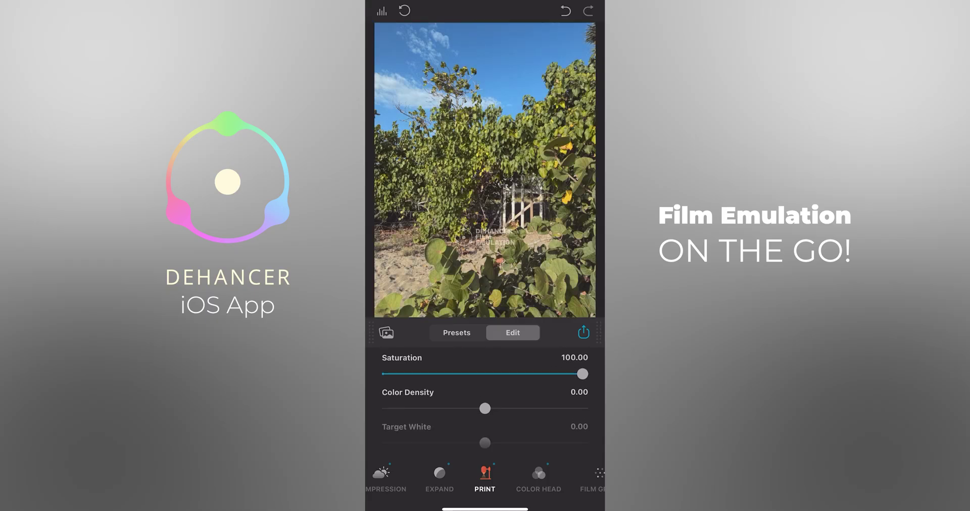
drag(484, 401, 519, 401)
scroll(484, 404, down, 1)
Step: Look through the remaining edit tools, then save the edited Kodak Gold 200 look as a custom preset
click(439, 477)
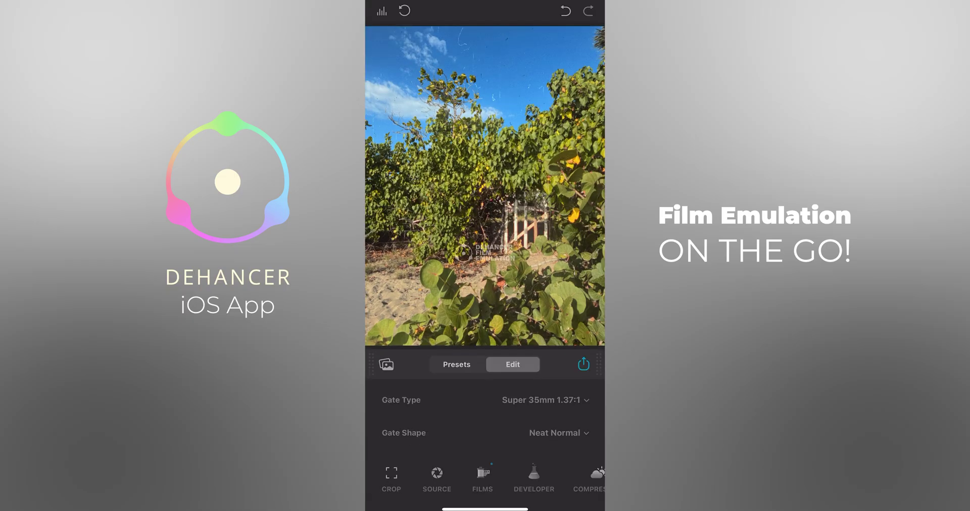
scroll(485, 478, right, 4)
scroll(485, 477, left, 5)
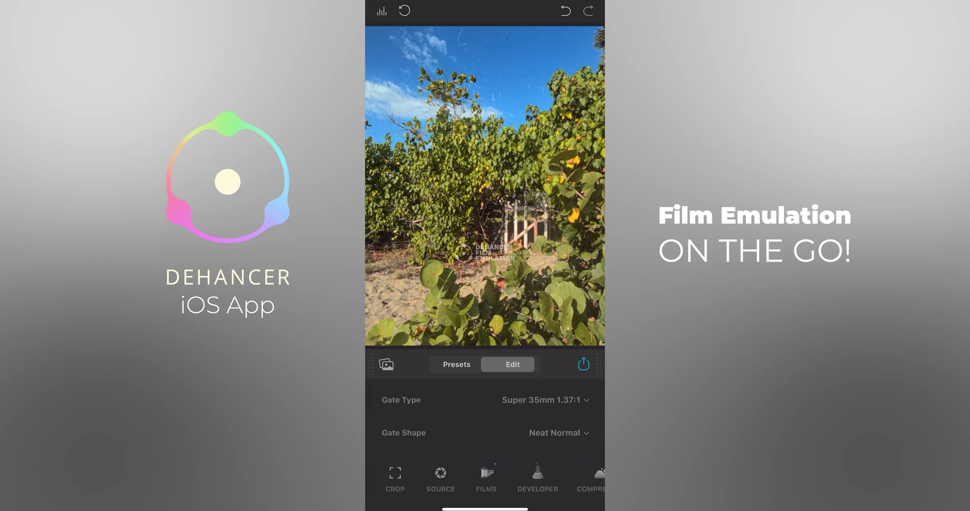
click(456, 364)
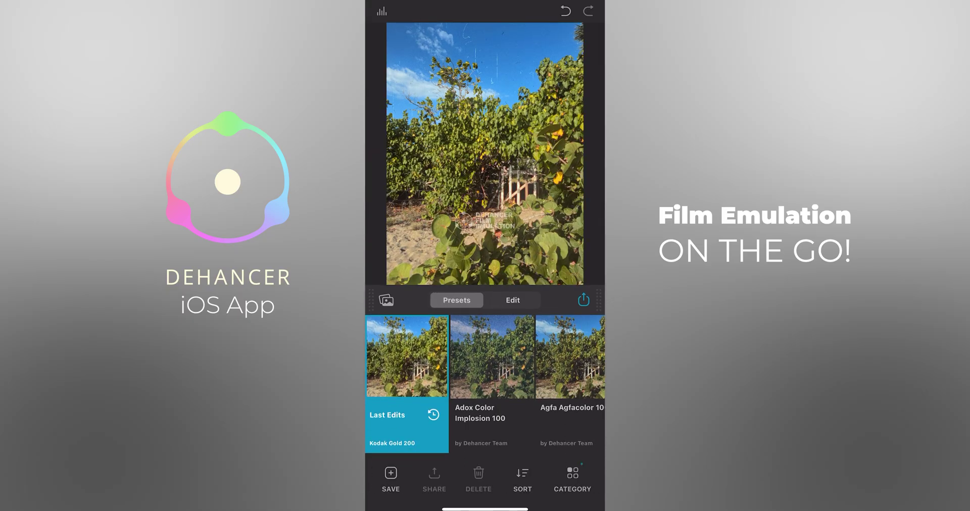
click(390, 479)
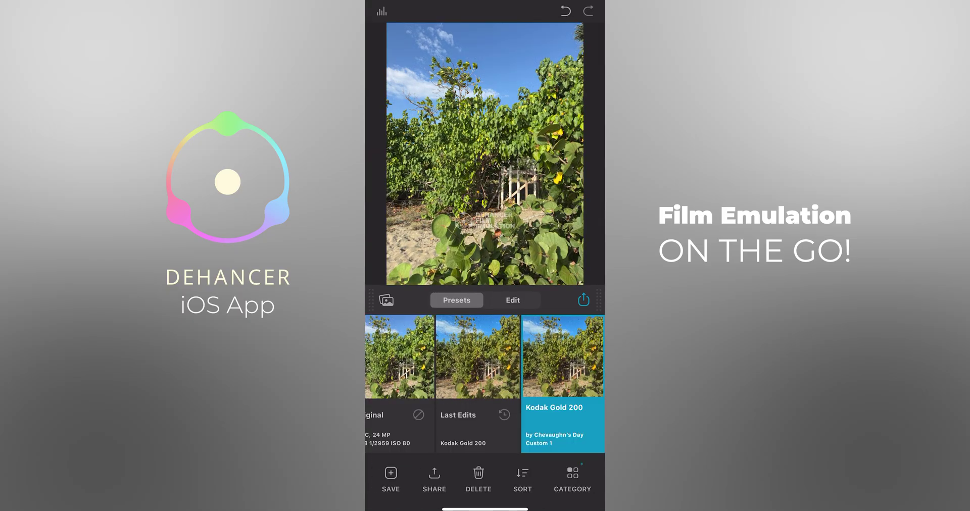